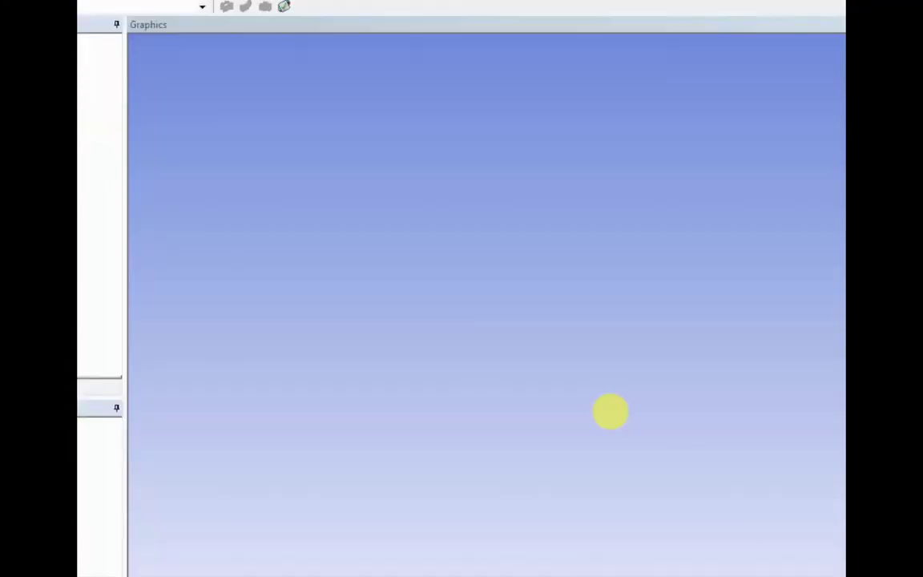
- Move the video playback back to about 01:09, at the imported plate geometry, and resume it
{"action": "left_click", "coordinate": [233, 543]}
{"action": "mouse_move", "coordinate": [233, 543]}
{"action": "left_mouse_down"}
{"action": "mouse_move", "coordinate": [220, 544]}
{"action": "mouse_move", "coordinate": [246, 546]}
{"action": "left_mouse_up"}
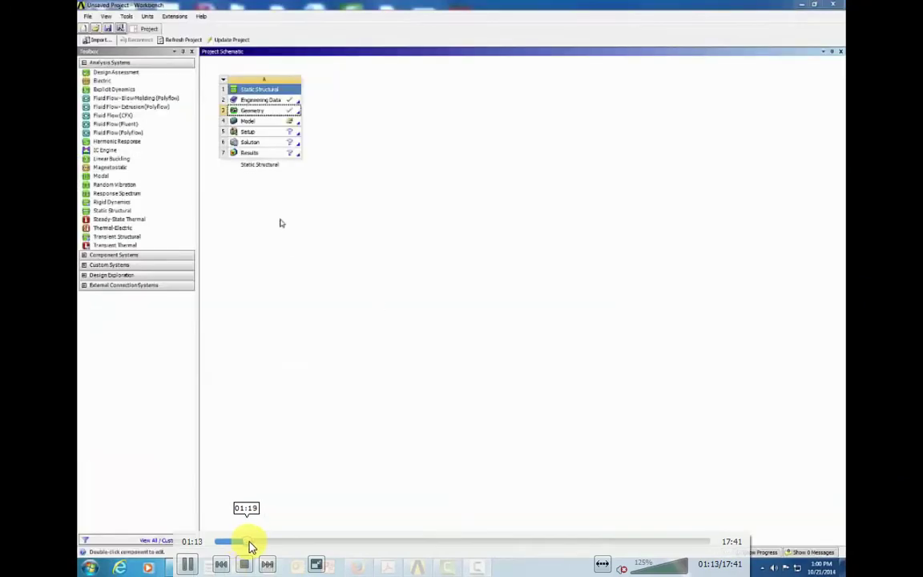
{"action": "left_click", "coordinate": [246, 545]}
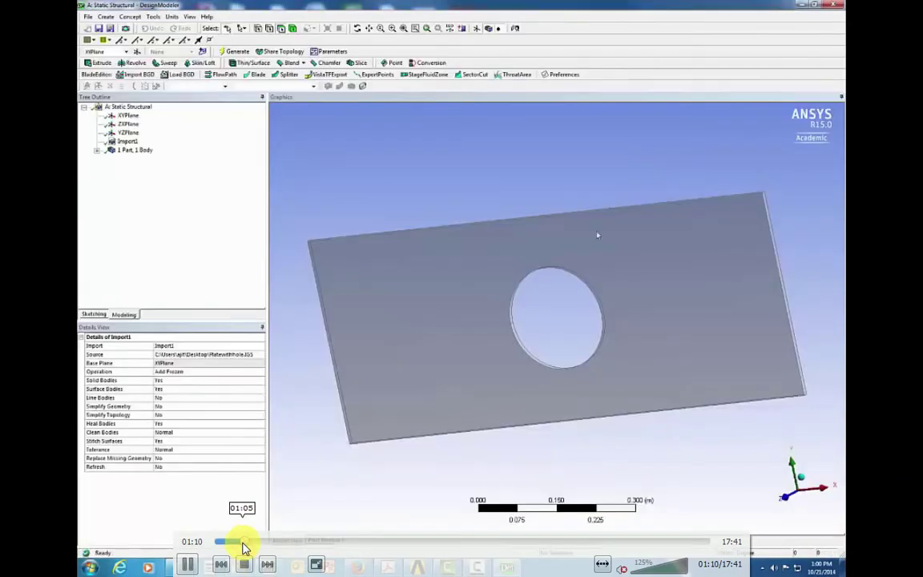
{"action": "left_click", "coordinate": [244, 544]}
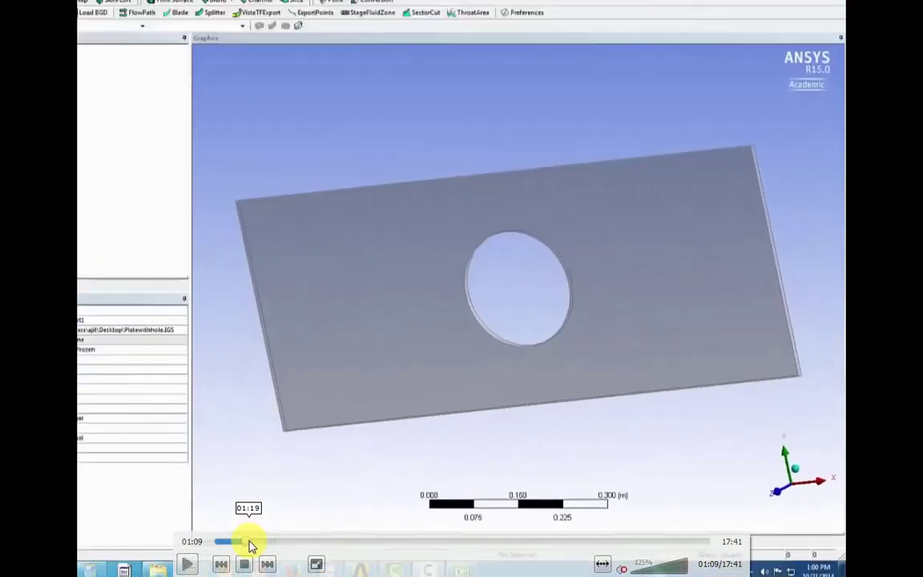
{"action": "left_click", "coordinate": [705, 380]}
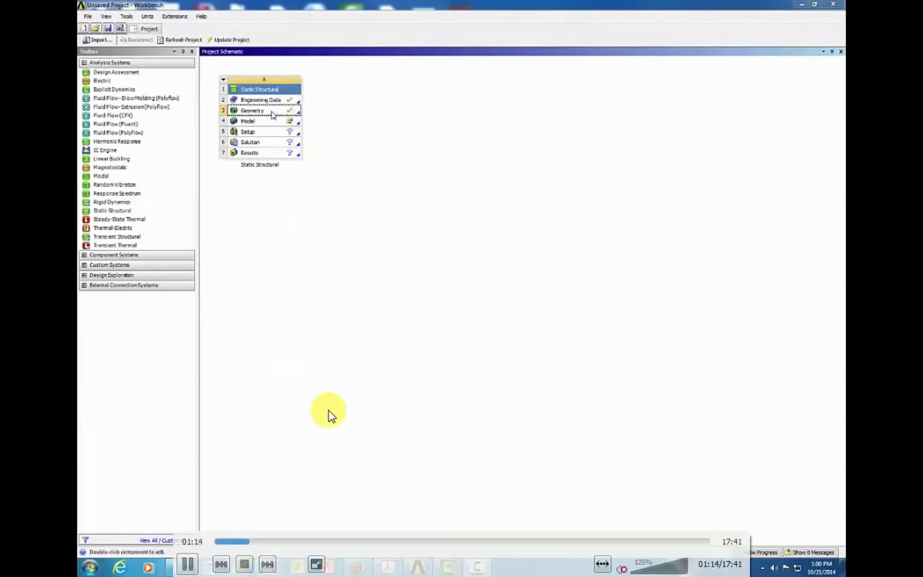
- Skip the video ahead to the meshing stage and generate the mesh for the plate with the hole
{"action": "key", "text": "Right"}
{"action": "key", "text": "Right"}
{"action": "key", "text": "Right"}
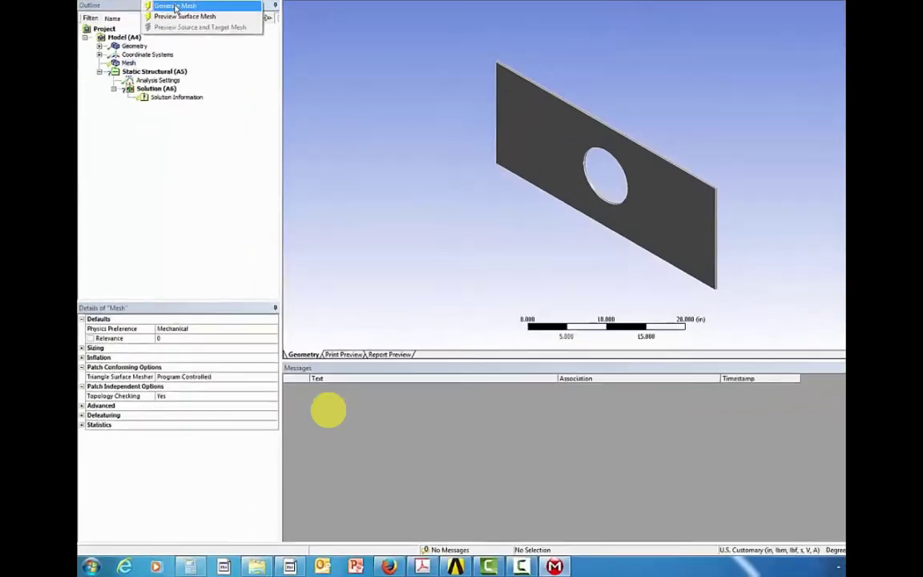
{"action": "left_click", "coordinate": [175, 7]}
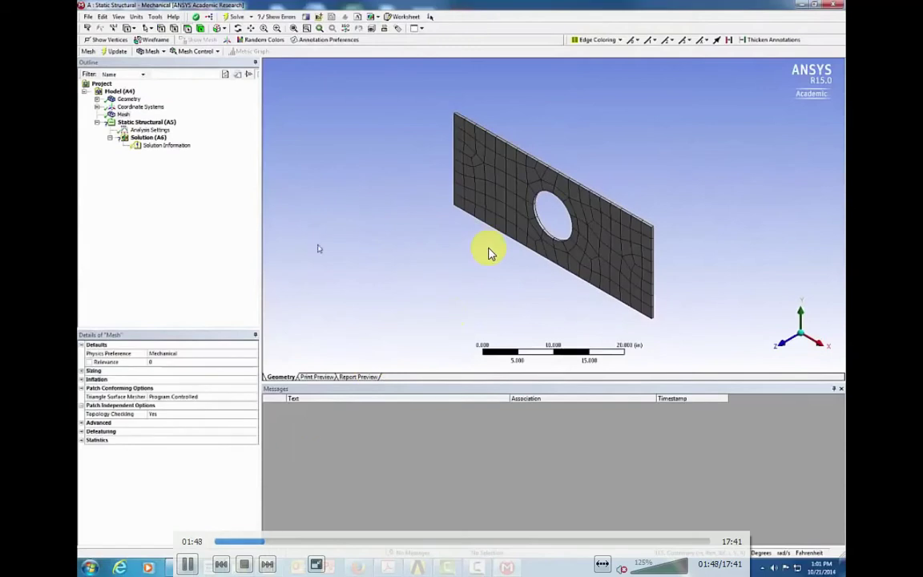
{"action": "left_click", "coordinate": [220, 427]}
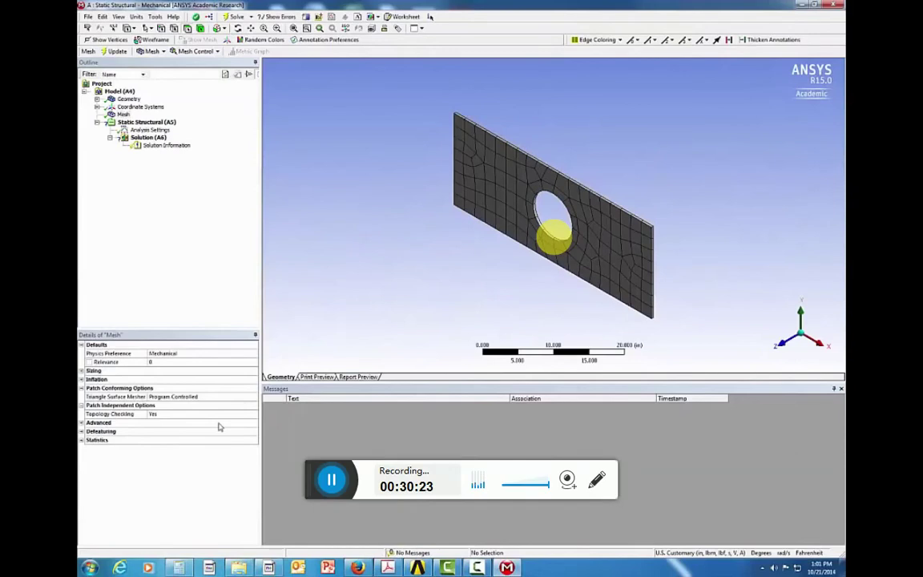
- With the brush annotation tool, sketch a square plate with a central hole and opposing vertical load arrows beside the model
{"action": "left_click", "coordinate": [599, 482]}
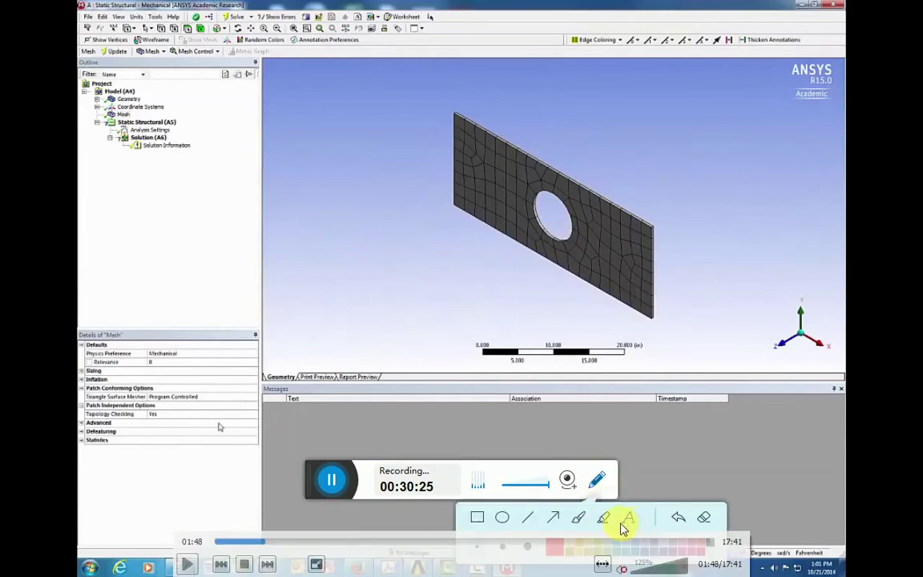
{"action": "left_click", "coordinate": [580, 519]}
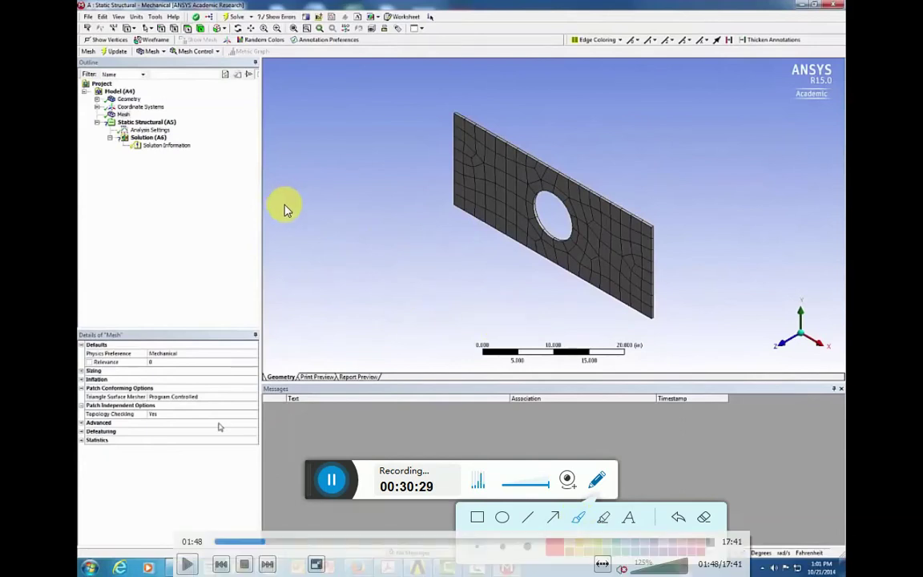
{"action": "left_click_drag", "start_coordinate": [281, 195], "coordinate": [273, 284]}
{"action": "mouse_move", "coordinate": [292, 195]}
{"action": "left_mouse_down"}
{"action": "mouse_move", "coordinate": [392, 201]}
{"action": "mouse_move", "coordinate": [394, 300]}
{"action": "mouse_move", "coordinate": [285, 297]}
{"action": "mouse_move", "coordinate": [275, 282]}
{"action": "left_mouse_up"}
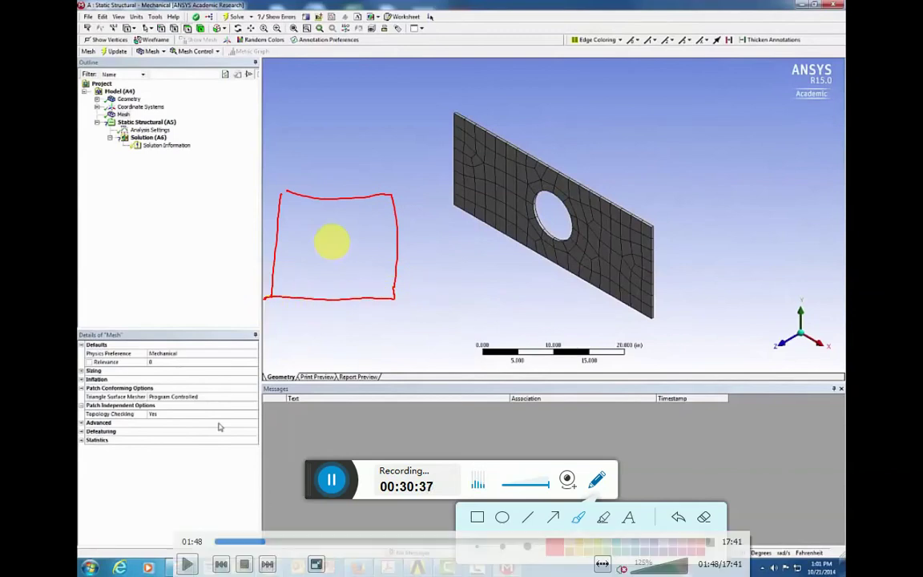
{"action": "mouse_move", "coordinate": [329, 237]}
{"action": "left_mouse_down"}
{"action": "mouse_move", "coordinate": [339, 255]}
{"action": "mouse_move", "coordinate": [321, 249]}
{"action": "mouse_move", "coordinate": [334, 238]}
{"action": "left_mouse_up"}
{"action": "mouse_move", "coordinate": [341, 146]}
{"action": "left_mouse_down"}
{"action": "mouse_move", "coordinate": [342, 200]}
{"action": "mouse_move", "coordinate": [338, 191]}
{"action": "mouse_move", "coordinate": [360, 175]}
{"action": "left_mouse_up"}
{"action": "mouse_move", "coordinate": [335, 314]}
{"action": "left_mouse_down"}
{"action": "mouse_move", "coordinate": [335, 366]}
{"action": "mouse_move", "coordinate": [335, 306]}
{"action": "mouse_move", "coordinate": [348, 318]}
{"action": "left_mouse_up"}
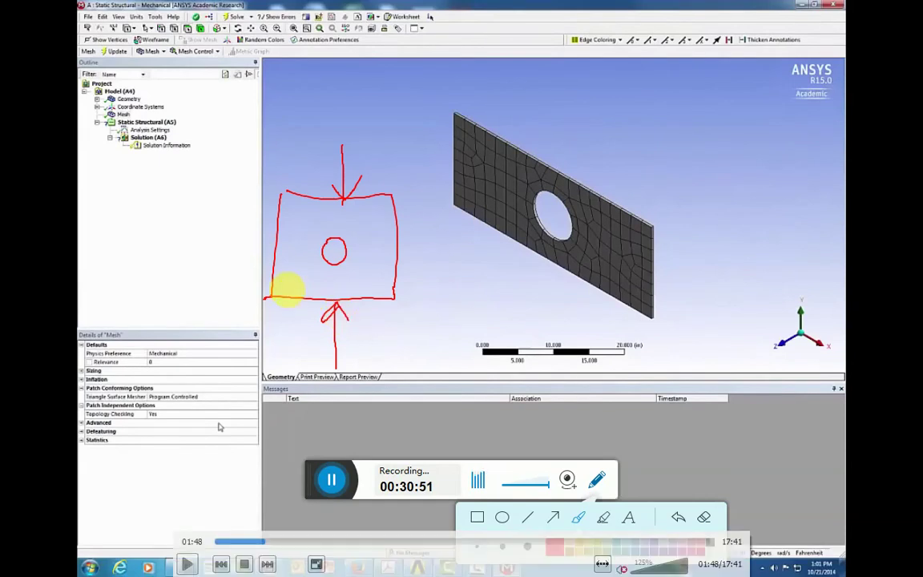
- Circle the lower corners and the bottom centre of the sketched plate to mark points for comparison
{"action": "mouse_move", "coordinate": [282, 285]}
{"action": "left_mouse_down"}
{"action": "mouse_move", "coordinate": [278, 300]}
{"action": "mouse_move", "coordinate": [286, 281]}
{"action": "left_mouse_up"}
{"action": "mouse_move", "coordinate": [377, 284]}
{"action": "left_mouse_down"}
{"action": "mouse_move", "coordinate": [387, 284]}
{"action": "mouse_move", "coordinate": [376, 299]}
{"action": "mouse_move", "coordinate": [391, 282]}
{"action": "left_mouse_up"}
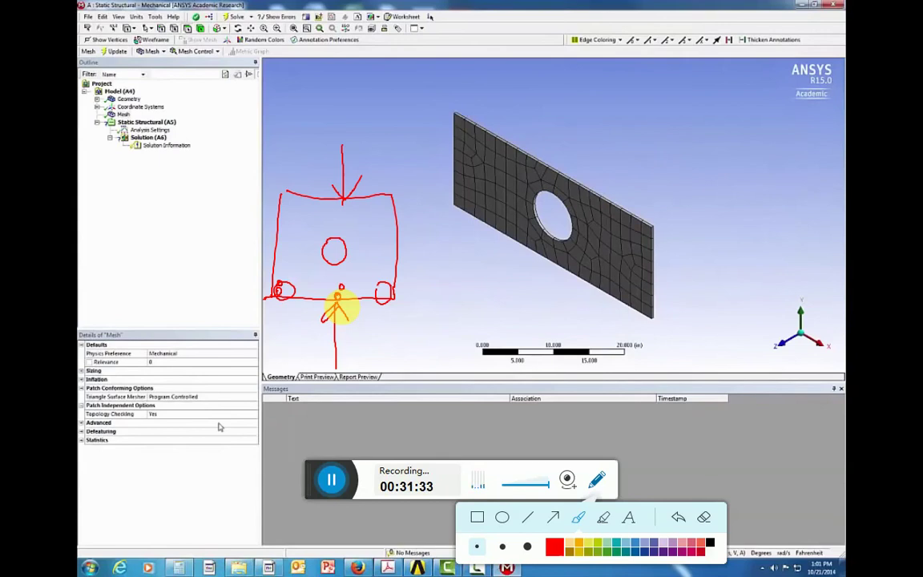
{"action": "mouse_move", "coordinate": [324, 298]}
{"action": "left_mouse_down"}
{"action": "mouse_move", "coordinate": [335, 267]}
{"action": "mouse_move", "coordinate": [358, 287]}
{"action": "mouse_move", "coordinate": [340, 309]}
{"action": "mouse_move", "coordinate": [335, 282]}
{"action": "left_mouse_up"}
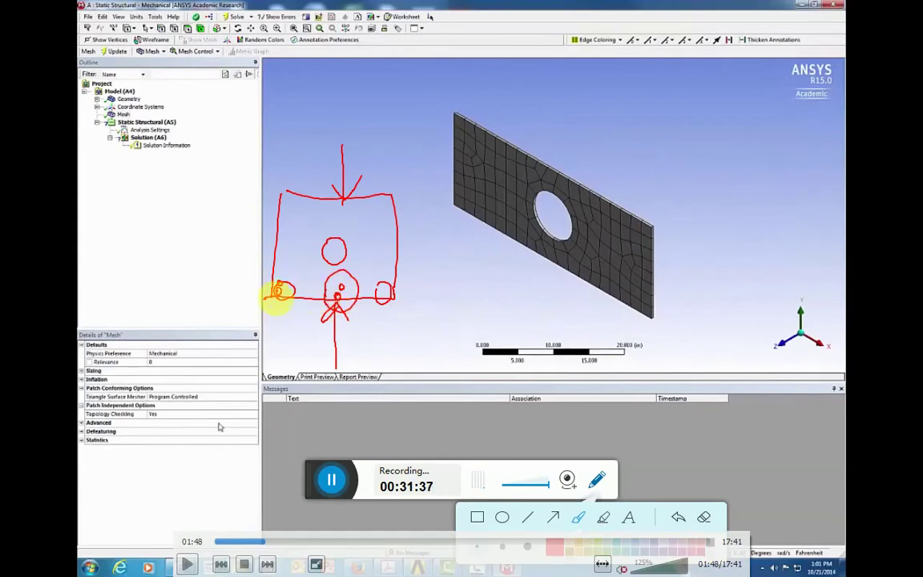
{"action": "mouse_move", "coordinate": [272, 285]}
{"action": "left_mouse_down"}
{"action": "mouse_move", "coordinate": [305, 284]}
{"action": "mouse_move", "coordinate": [288, 309]}
{"action": "mouse_move", "coordinate": [274, 281]}
{"action": "left_mouse_up"}
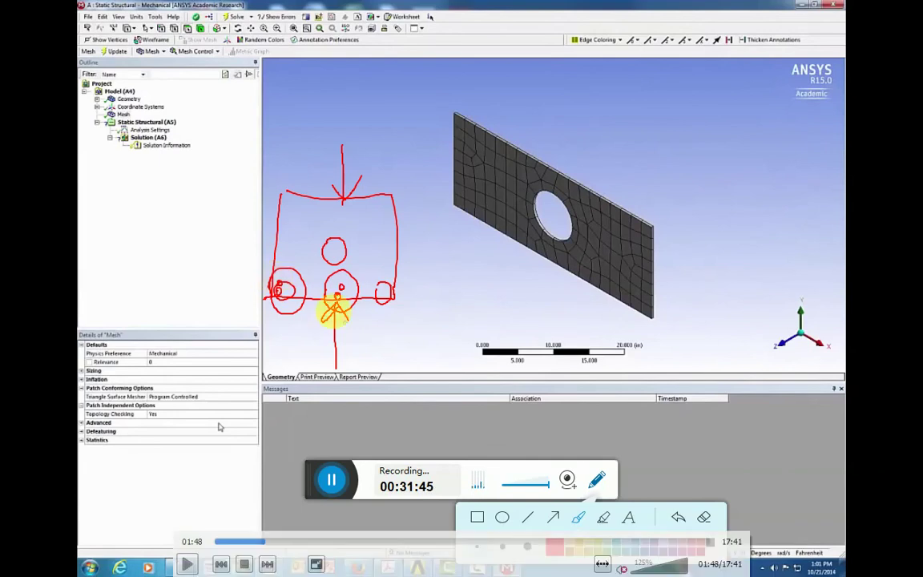
- Write the stress formula σ = F/A beside the sketch, circle the σ and mark it with a circled 1
{"action": "mouse_move", "coordinate": [178, 219]}
{"action": "left_mouse_down"}
{"action": "mouse_move", "coordinate": [163, 263]}
{"action": "mouse_move", "coordinate": [200, 228]}
{"action": "left_mouse_up"}
{"action": "mouse_move", "coordinate": [218, 192]}
{"action": "left_mouse_down"}
{"action": "mouse_move", "coordinate": [221, 211]}
{"action": "mouse_move", "coordinate": [233, 187]}
{"action": "mouse_move", "coordinate": [241, 231]}
{"action": "mouse_move", "coordinate": [245, 220]}
{"action": "mouse_move", "coordinate": [254, 240]}
{"action": "mouse_move", "coordinate": [253, 230]}
{"action": "left_mouse_up"}
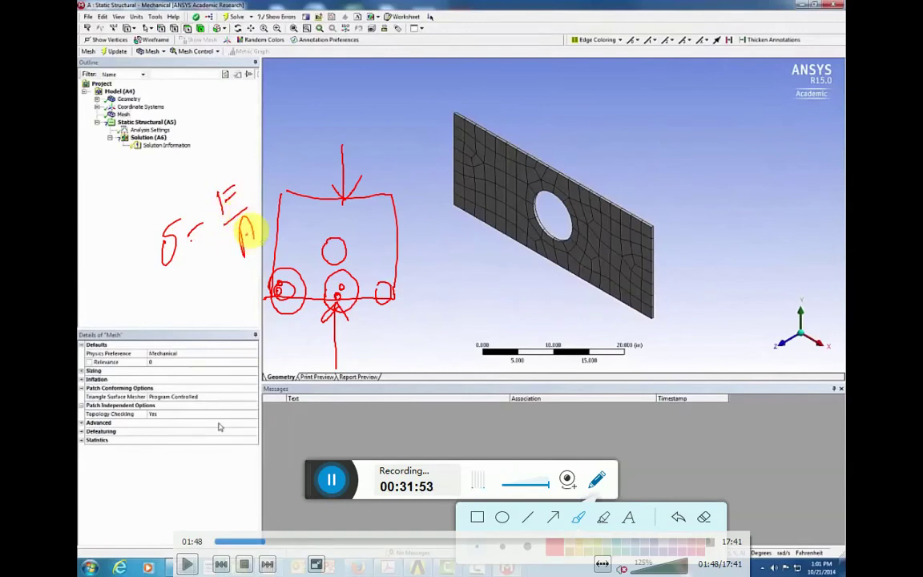
{"action": "left_click_drag", "start_coordinate": [190, 238], "coordinate": [205, 232]}
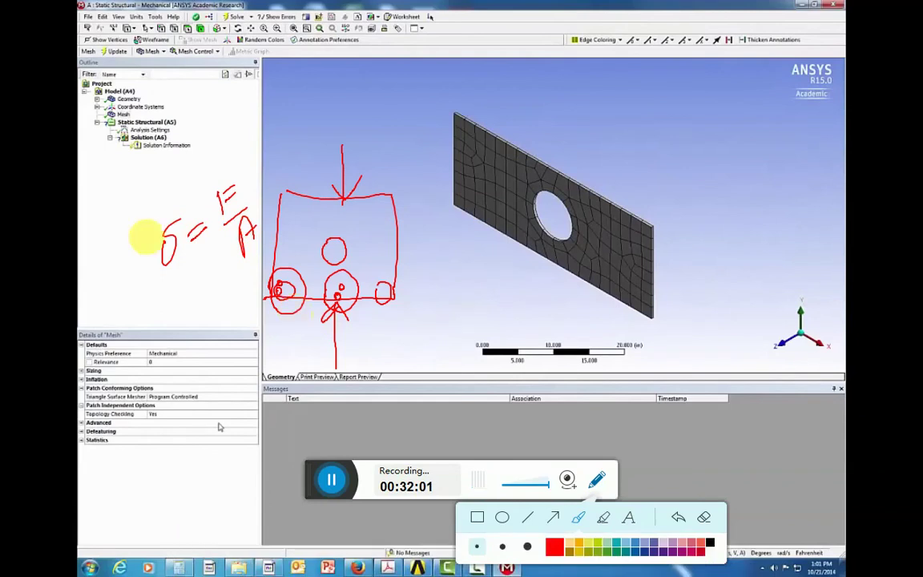
{"action": "mouse_move", "coordinate": [168, 210]}
{"action": "left_mouse_down"}
{"action": "mouse_move", "coordinate": [176, 213]}
{"action": "mouse_move", "coordinate": [155, 267]}
{"action": "mouse_move", "coordinate": [151, 192]}
{"action": "left_mouse_up"}
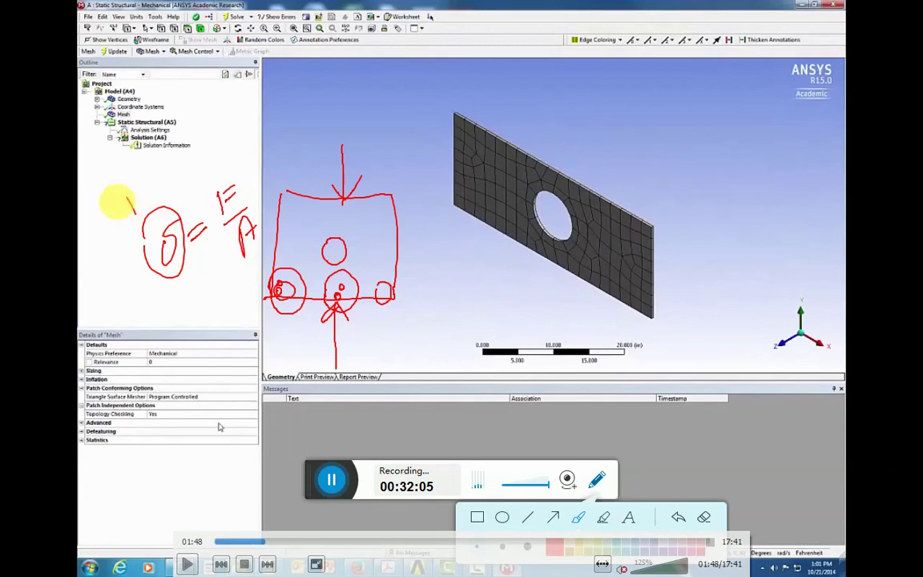
{"action": "mouse_move", "coordinate": [123, 195]}
{"action": "left_mouse_down"}
{"action": "mouse_move", "coordinate": [126, 226]}
{"action": "mouse_move", "coordinate": [118, 191]}
{"action": "left_mouse_up"}
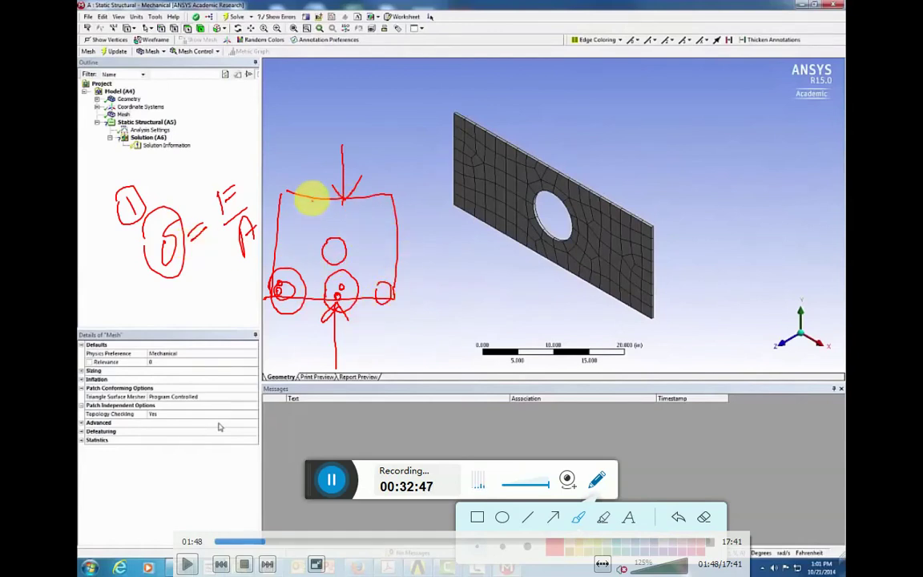
- Divide the sketched plate into elements with vertical and horizontal grid lines, and leave annotation mode
{"action": "left_click_drag", "start_coordinate": [317, 250], "coordinate": [319, 295]}
{"action": "left_click_drag", "start_coordinate": [361, 197], "coordinate": [367, 280]}
{"action": "left_click_drag", "start_coordinate": [274, 263], "coordinate": [394, 263]}
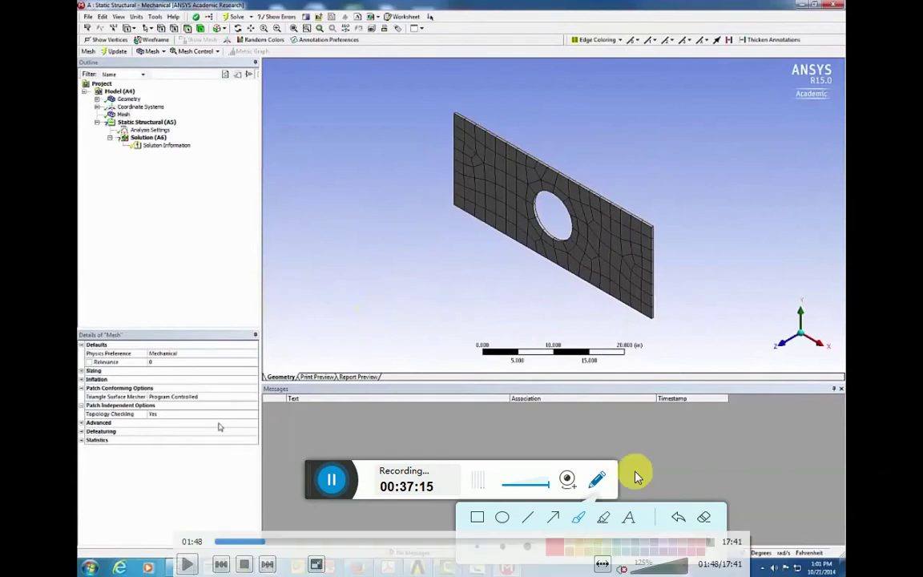
{"action": "key", "text": "Escape"}
- Resume the video and skip ahead to the plate mesh with Relevance Center set to Fine
{"action": "double_click", "coordinate": [248, 406]}
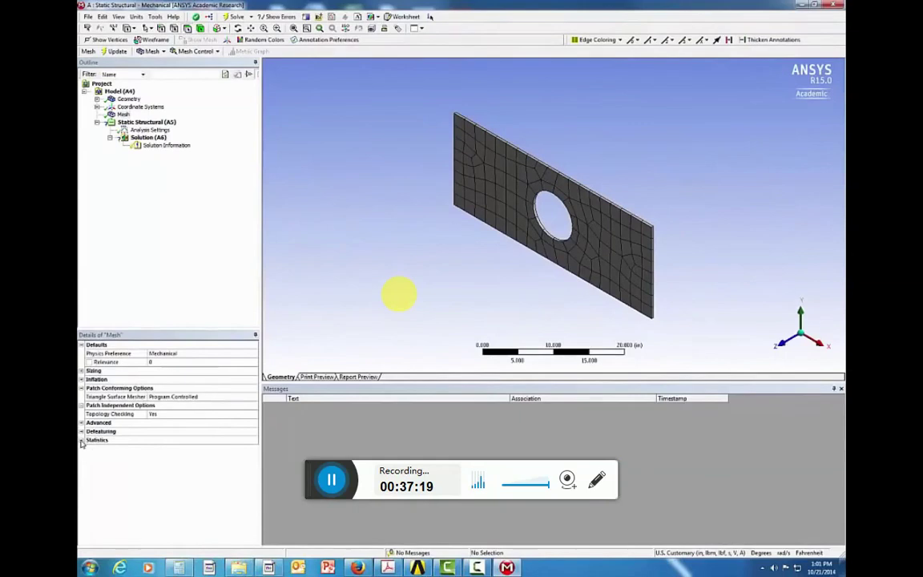
{"action": "key", "text": "t"}
{"action": "key", "text": "shift+Right"}
{"action": "key", "text": "shift+Right"}
{"action": "key", "text": "shift+Right"}
{"action": "key", "text": "shift+Right"}
{"action": "key", "text": "shift+Right"}
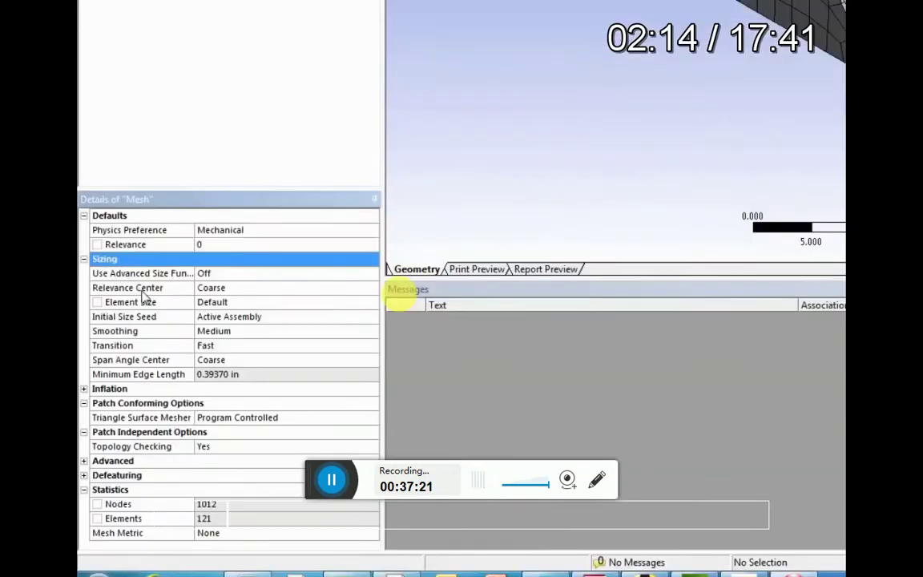
{"action": "key", "text": "shift+Right"}
{"action": "key", "text": "shift+Right"}
{"action": "key", "text": "shift+Right"}
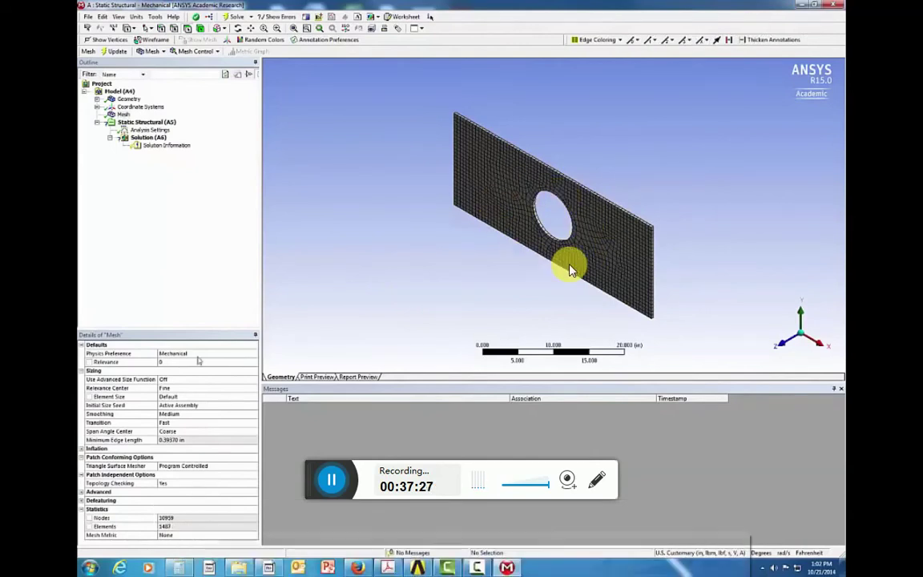
- Insert a mesh Refinement control and scope it to the two inner faces of the hole
{"action": "mouse_move", "coordinate": [144, 129]}
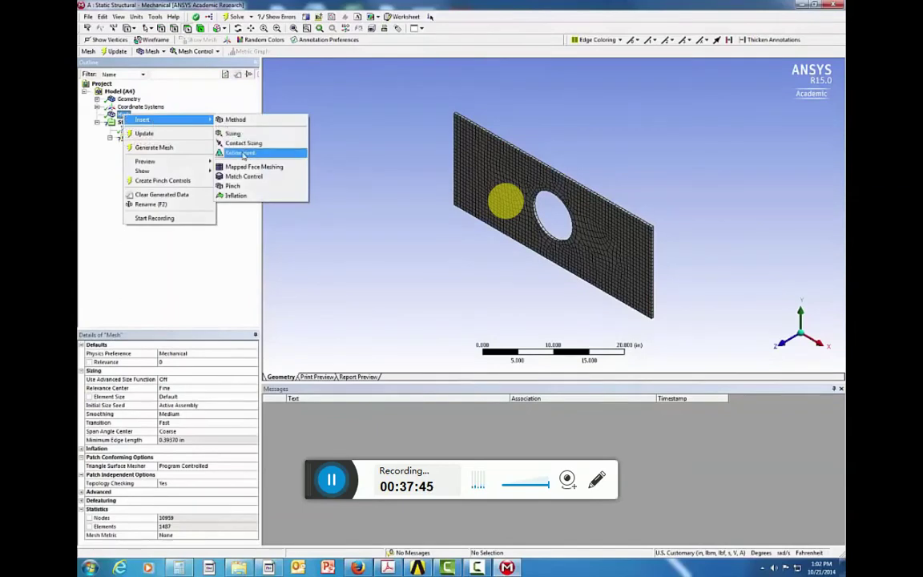
{"action": "left_click", "coordinate": [243, 153]}
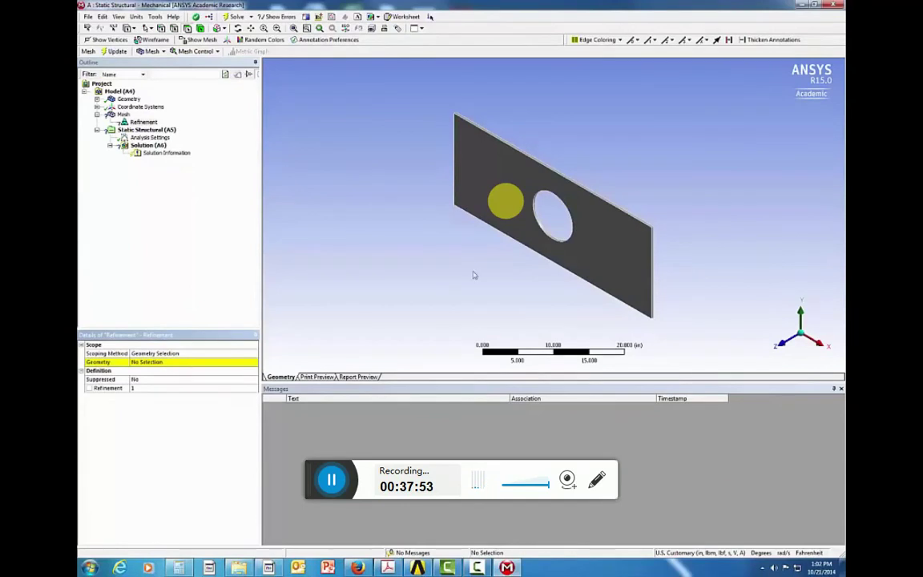
{"action": "scroll", "coordinate": [560, 215], "scroll_direction": "down", "scroll_amount": 1}
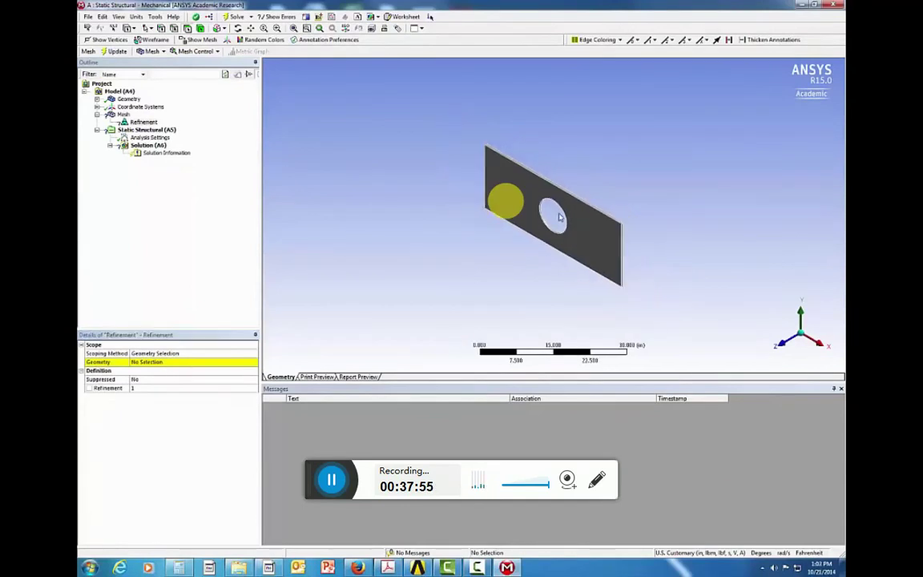
{"action": "scroll", "coordinate": [561, 215], "scroll_direction": "up", "scroll_amount": 5}
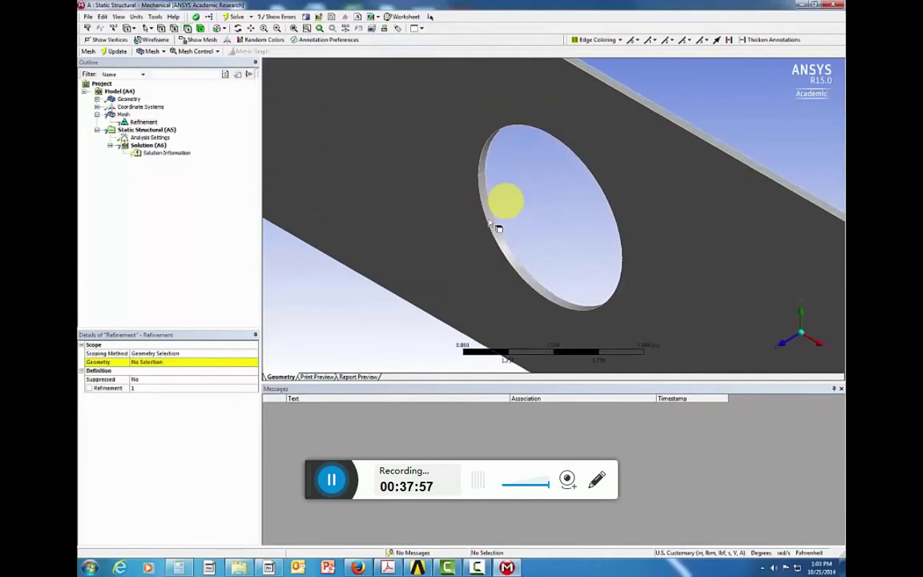
{"action": "left_click", "coordinate": [491, 224]}
{"action": "left_click", "coordinate": [490, 175], "text": "ctrl"}
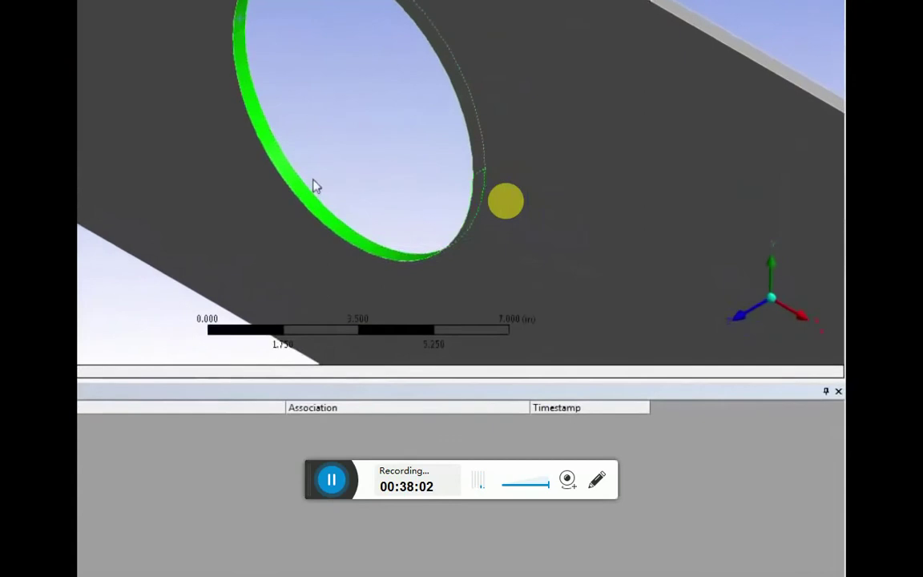
{"action": "middle_click_drag", "start_coordinate": [520, 260], "coordinate": [548, 202]}
{"action": "middle_click_drag", "start_coordinate": [361, 89], "coordinate": [379, 130]}
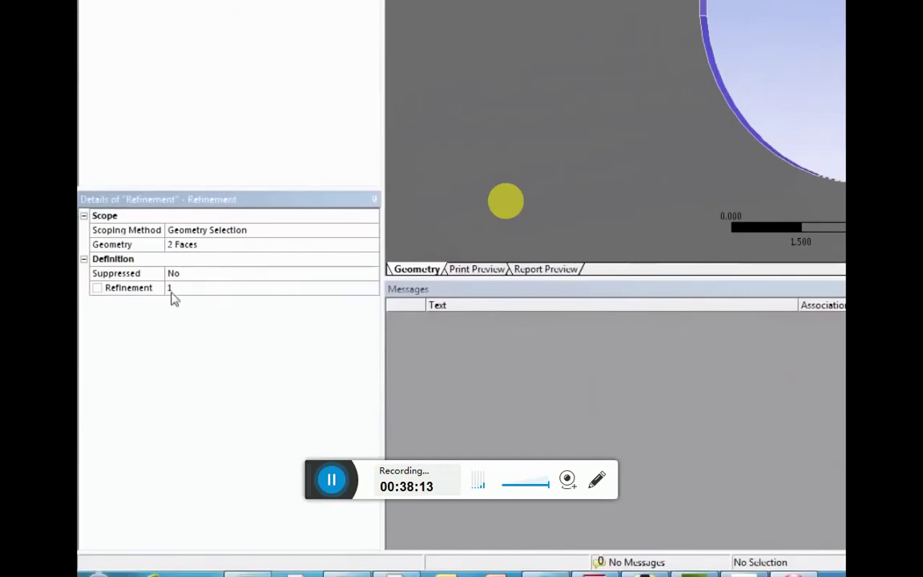
- Raise the Refinement level of the hole faces to 2 and step it back down
{"action": "left_click", "coordinate": [207, 294]}
{"action": "left_click", "coordinate": [319, 290]}
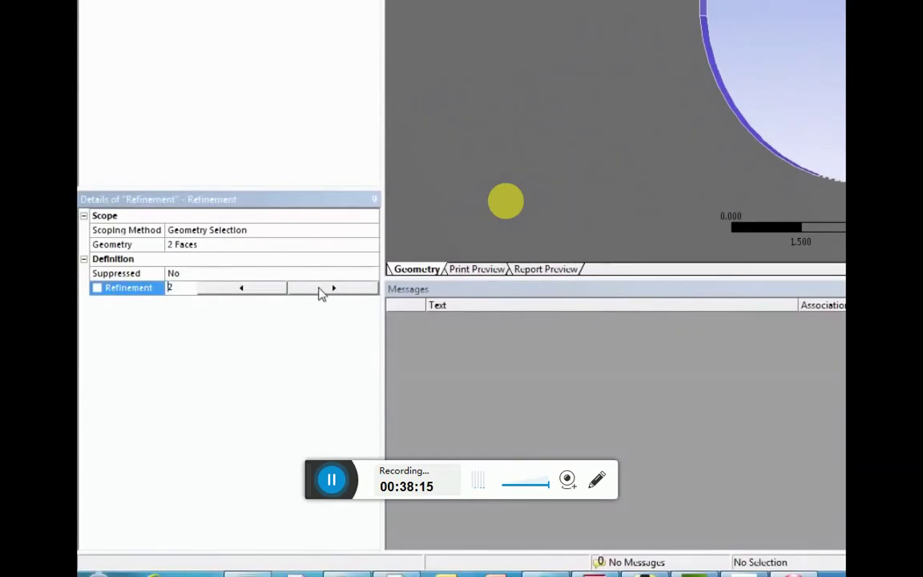
{"action": "left_click", "coordinate": [237, 296]}
{"action": "left_click", "coordinate": [506, 201]}
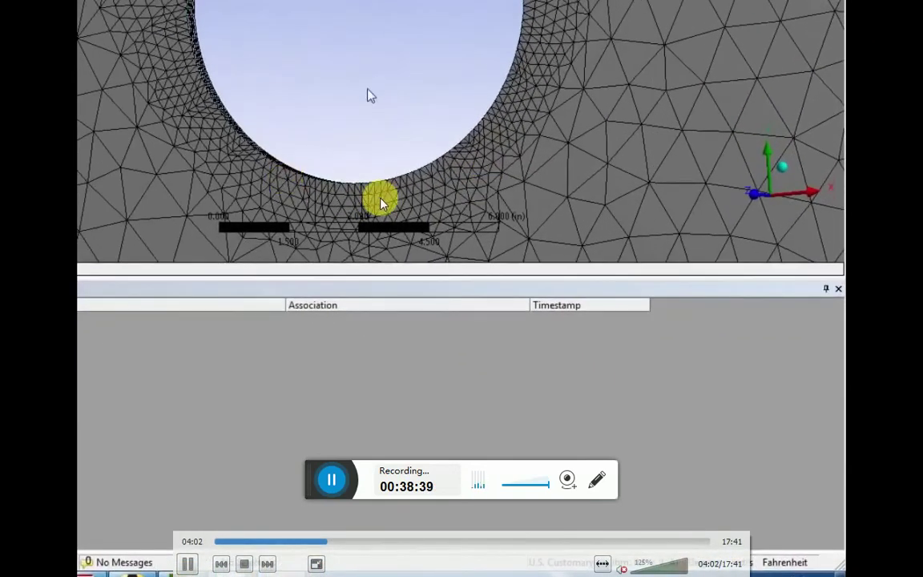
- Choose the fatigue analysis wizard for the meshed plate and insert a fatigue analysis
{"action": "scroll", "coordinate": [381, 198], "scroll_direction": "up", "scroll_amount": 2}
{"action": "scroll", "coordinate": [321, 194], "scroll_direction": "down", "scroll_amount": 5}
{"action": "middle_click_drag", "start_coordinate": [346, 93], "coordinate": [469, 165]}
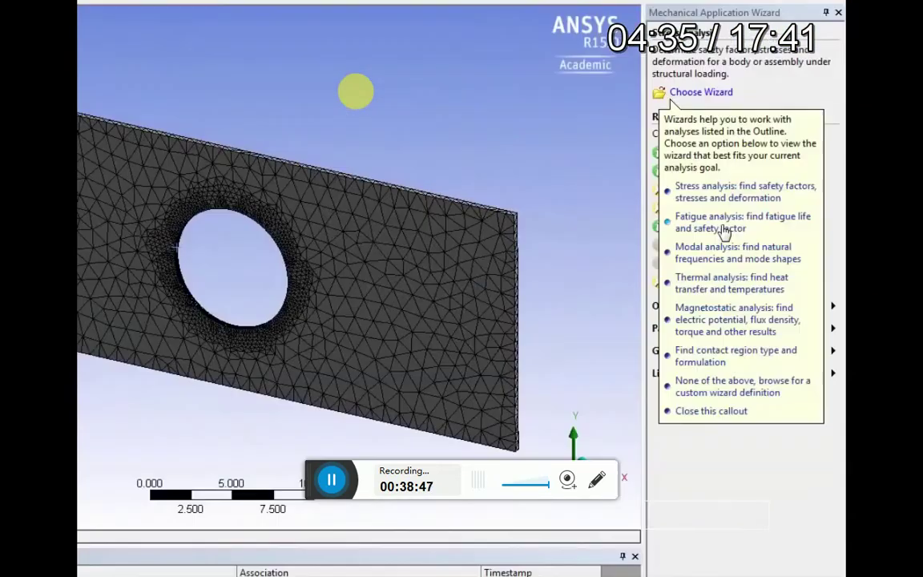
{"action": "left_click", "coordinate": [724, 229]}
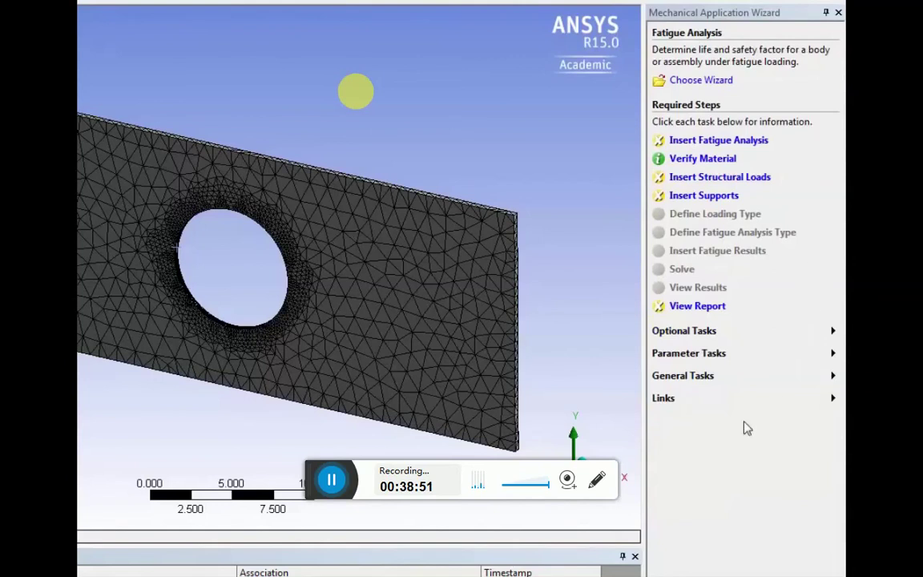
{"action": "left_click", "coordinate": [717, 140]}
{"action": "key", "text": "Right"}
{"action": "key", "text": "Right"}
{"action": "key", "text": "Right"}
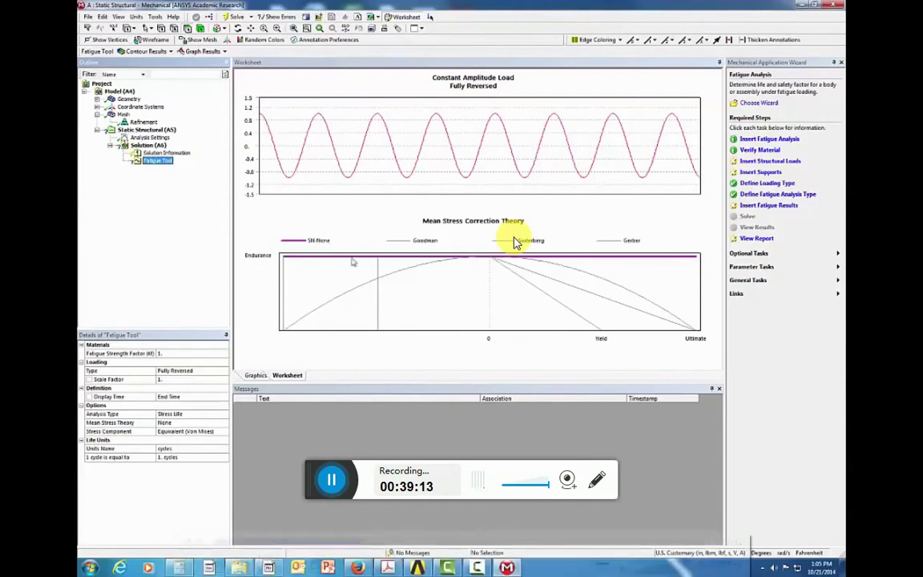
- Check the Fatigue Tool's loading type options and add Life and Safety Factor results to the Fatigue Tool
{"action": "left_click", "coordinate": [309, 249]}
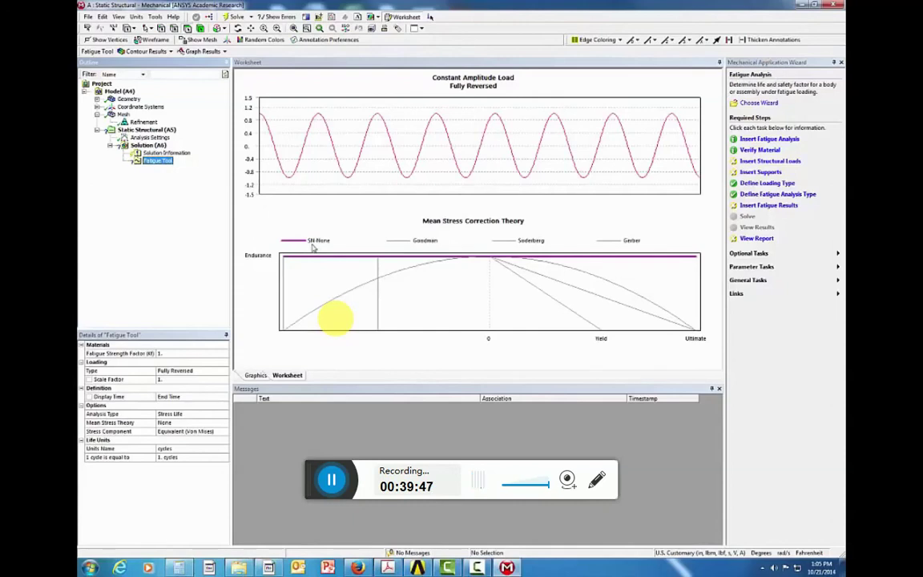
{"action": "left_click", "coordinate": [190, 370]}
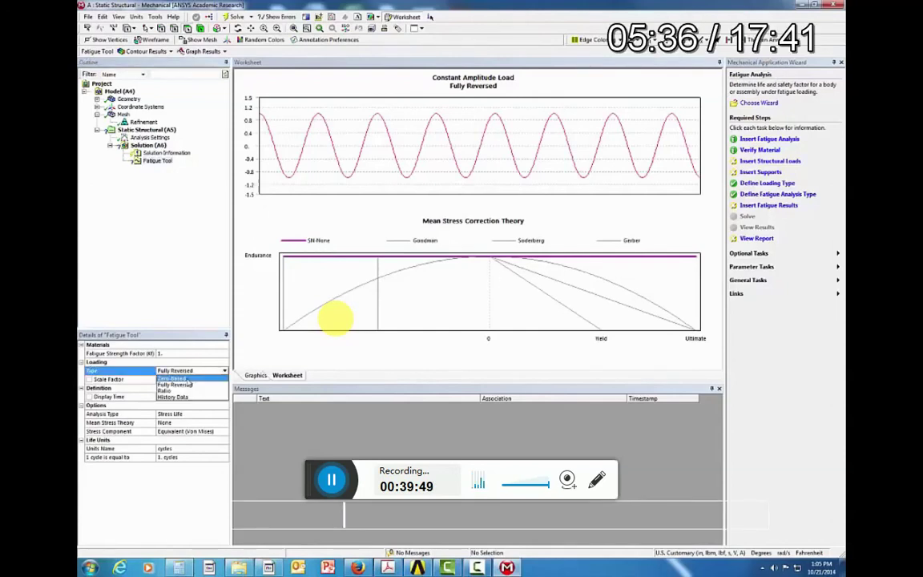
{"action": "right_click", "coordinate": [155, 160]}
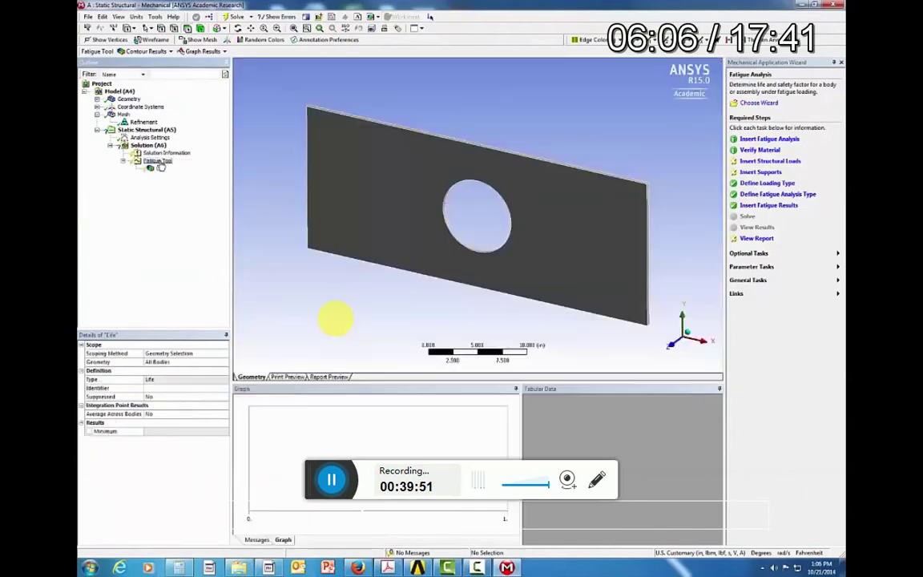
{"action": "left_click", "coordinate": [158, 161]}
{"action": "right_click", "coordinate": [158, 162]}
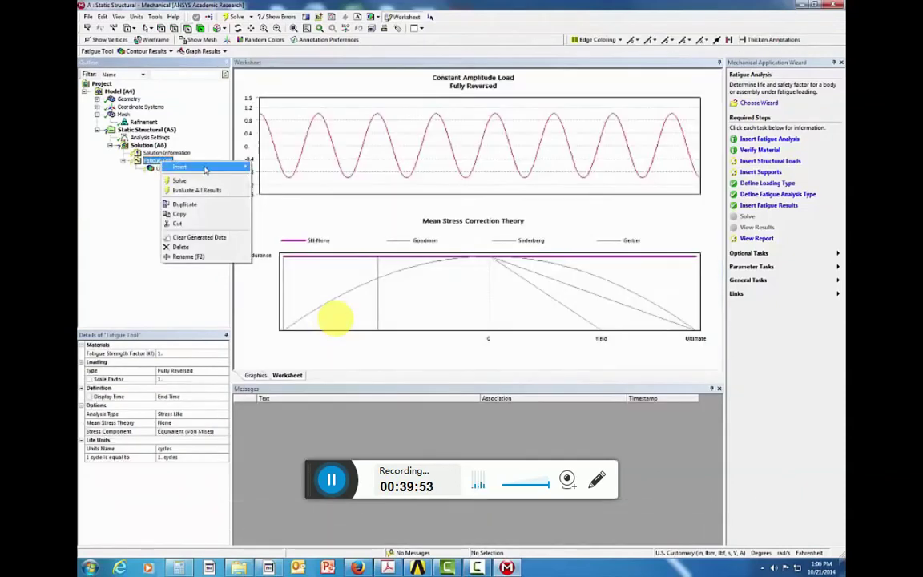
{"action": "mouse_move", "coordinate": [210, 170]}
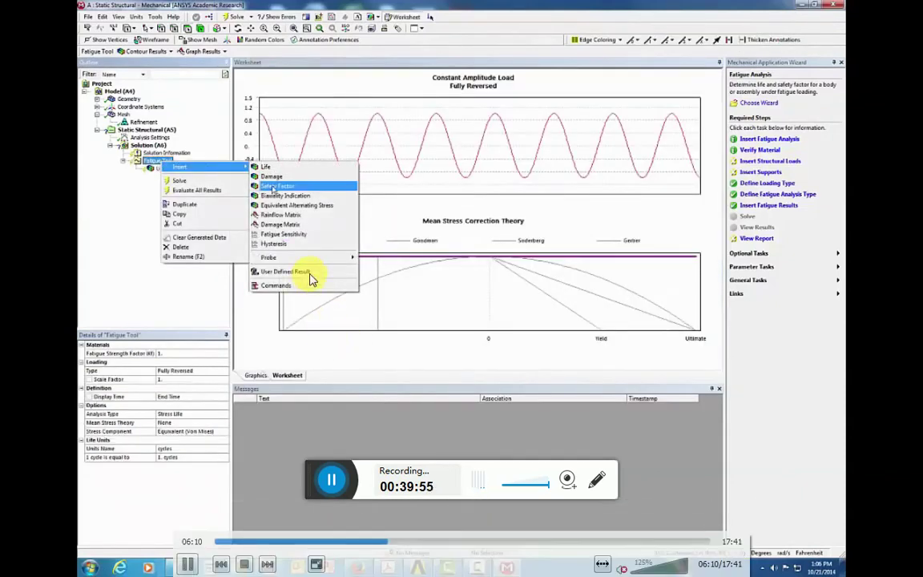
{"action": "left_click", "coordinate": [308, 187]}
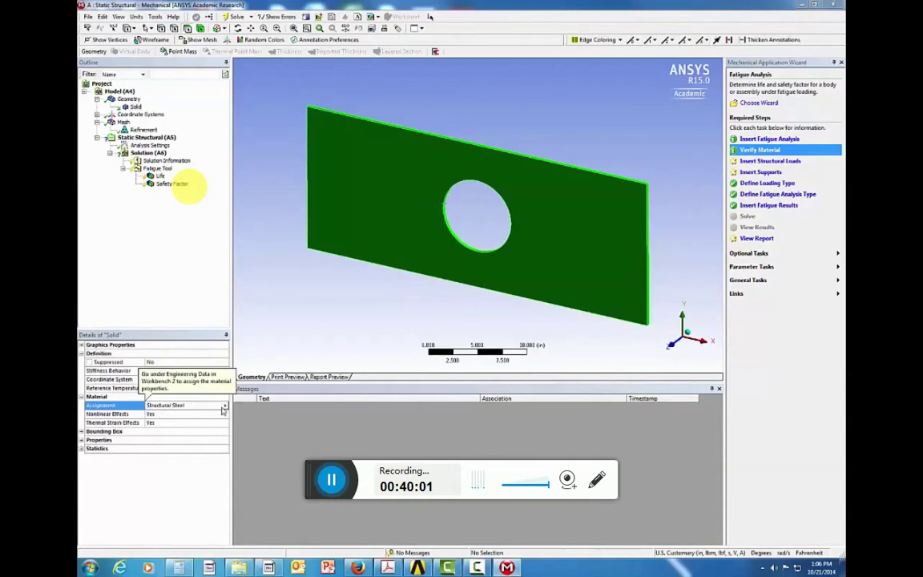
- Skip the video ahead from the Structural Steel material check to the force load on the plate
{"action": "key", "text": "Right"}
{"action": "key", "text": "Right"}
{"action": "key", "text": "Right"}
{"action": "key", "text": "Right"}
{"action": "key", "text": "Right"}
{"action": "key", "text": "Right"}
{"action": "key", "text": "Right"}
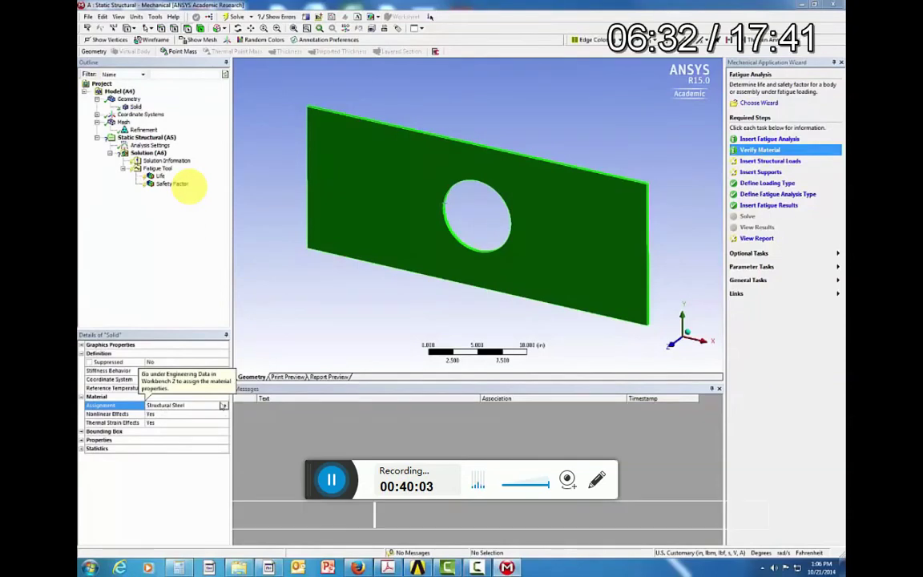
{"action": "key", "text": "Right"}
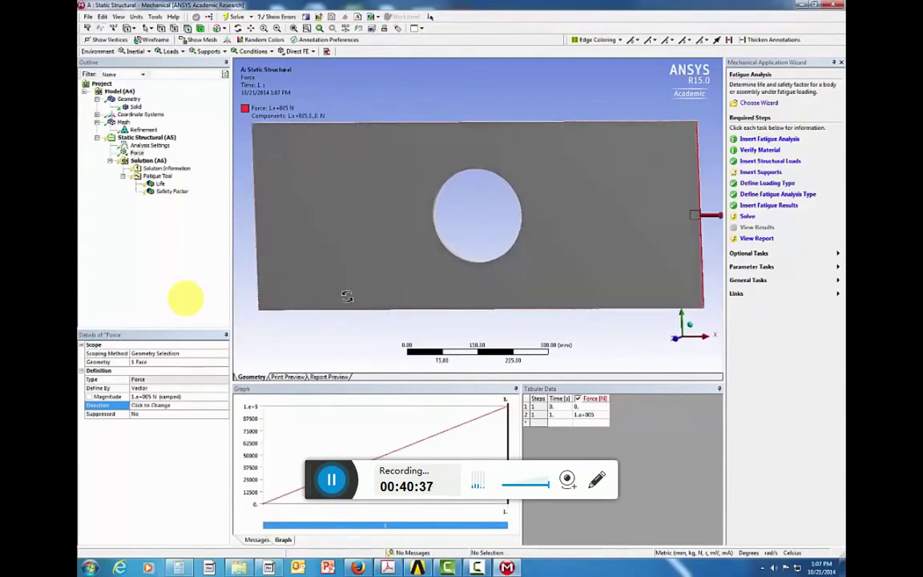
- Insert a second Force and scope it to the plate's narrow end face opposite the first force
{"action": "middle_click_drag", "start_coordinate": [401, 291], "coordinate": [282, 236]}
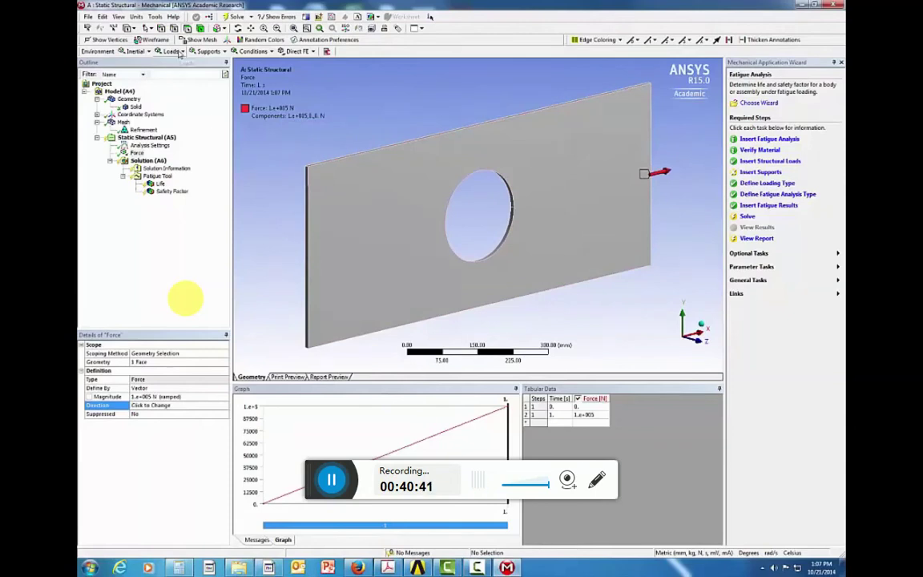
{"action": "left_click", "coordinate": [179, 52]}
{"action": "left_click", "coordinate": [181, 93]}
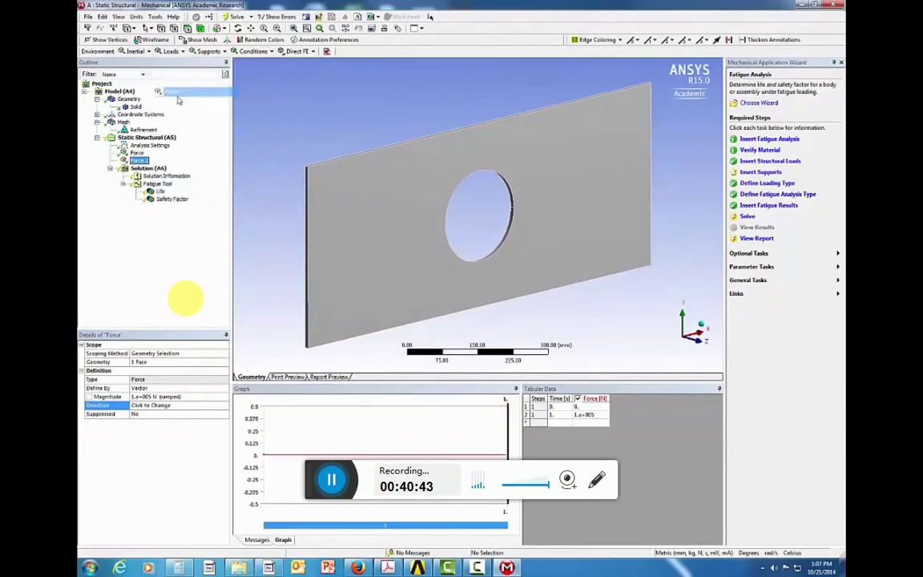
{"action": "left_click", "coordinate": [309, 272]}
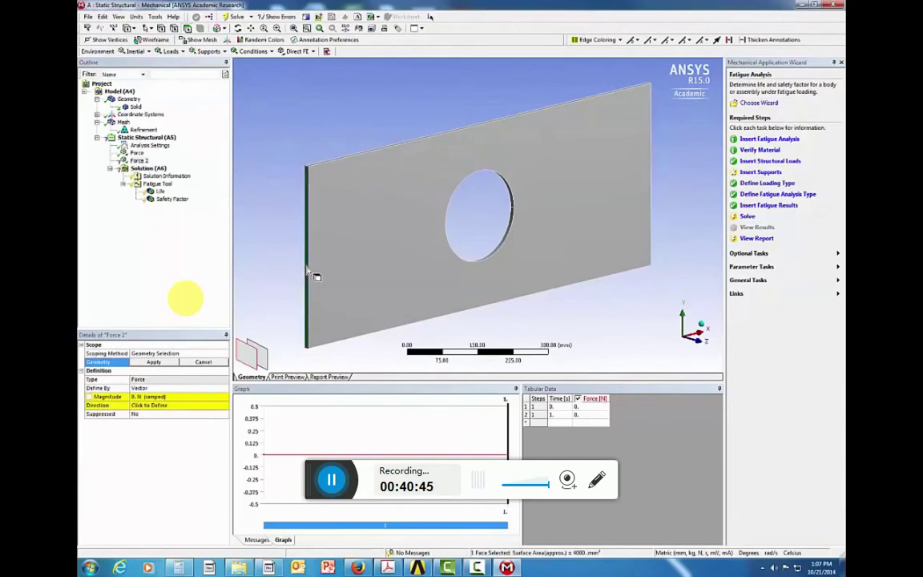
{"action": "left_click", "coordinate": [154, 362]}
- Set the second force's magnitude to 100000 N and flip its direction to pull outward from the plate
{"action": "left_click", "coordinate": [170, 396]}
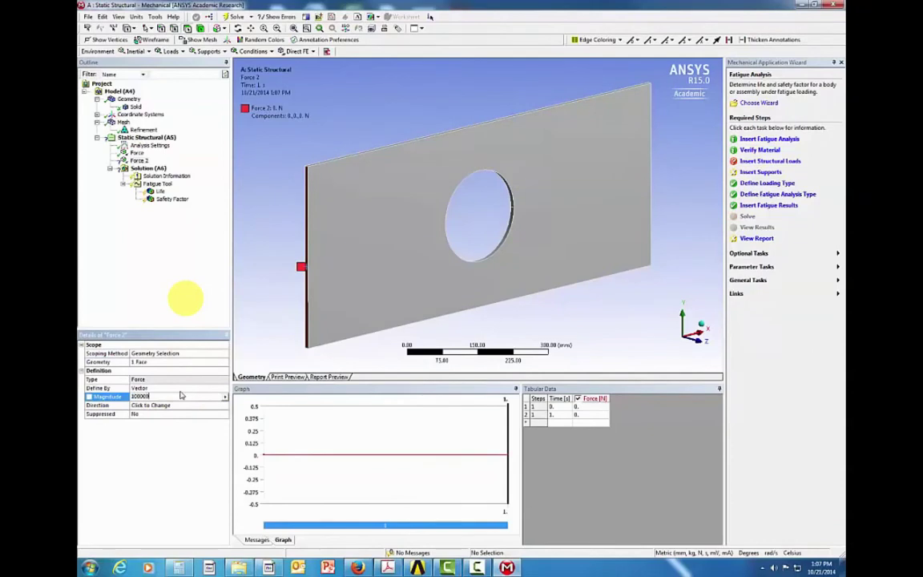
{"action": "key", "text": "Return"}
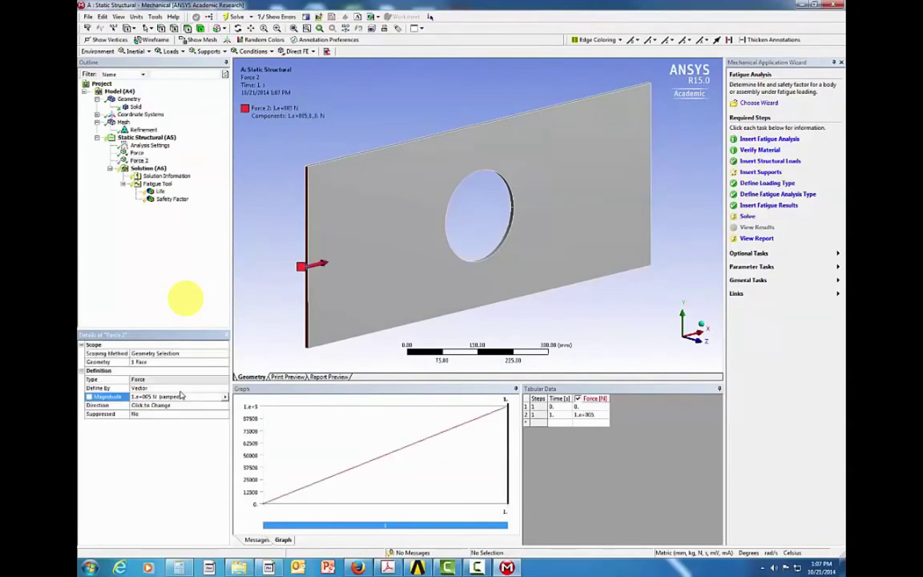
{"action": "left_click", "coordinate": [181, 406]}
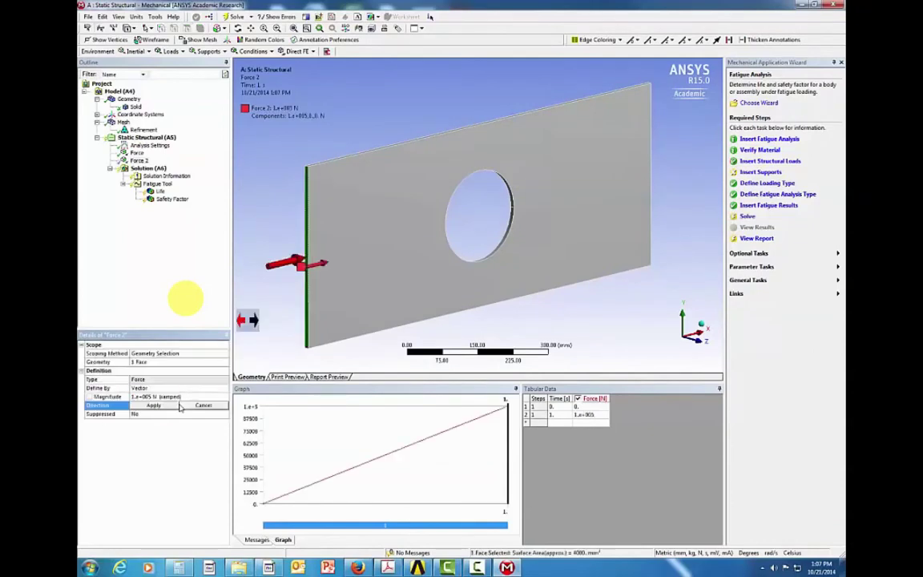
{"action": "left_click", "coordinate": [243, 320]}
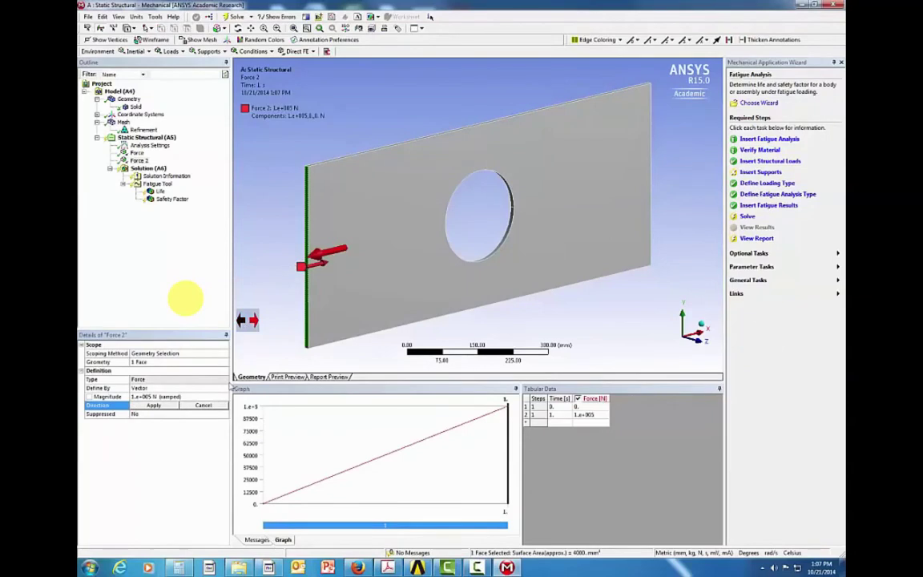
{"action": "left_click", "coordinate": [153, 405]}
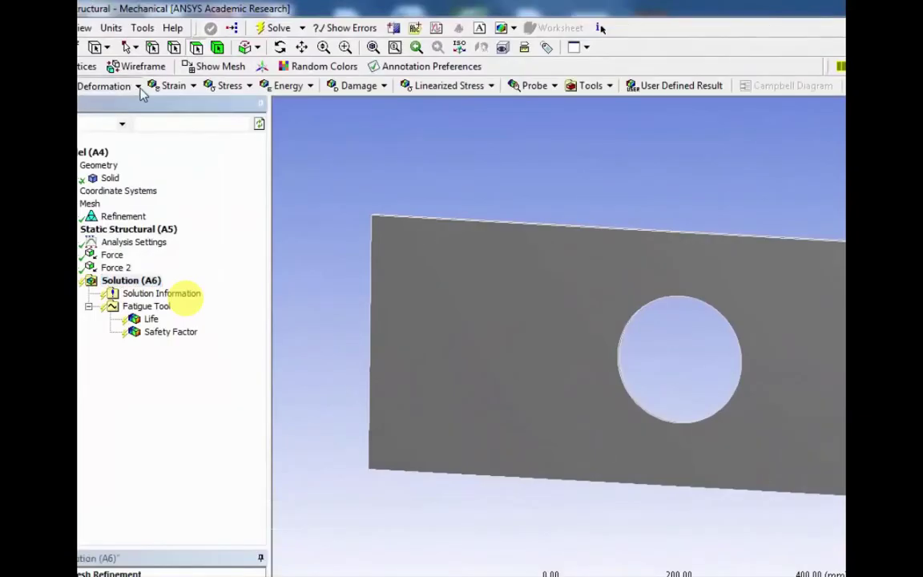
- Add Total Deformation and Equivalent (von-Mises) stress results to the solution
{"action": "left_click", "coordinate": [137, 49]}
{"action": "left_click", "coordinate": [148, 62]}
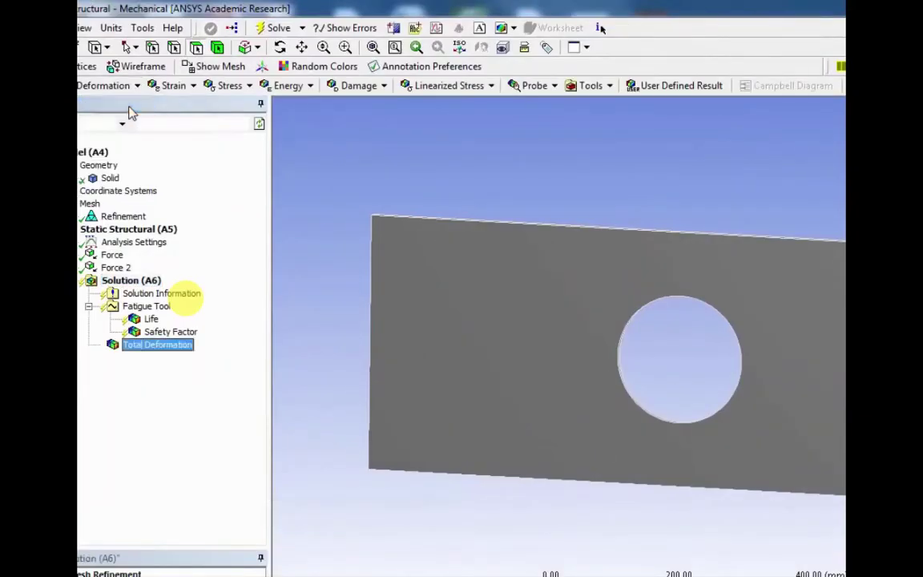
{"action": "left_click", "coordinate": [242, 86]}
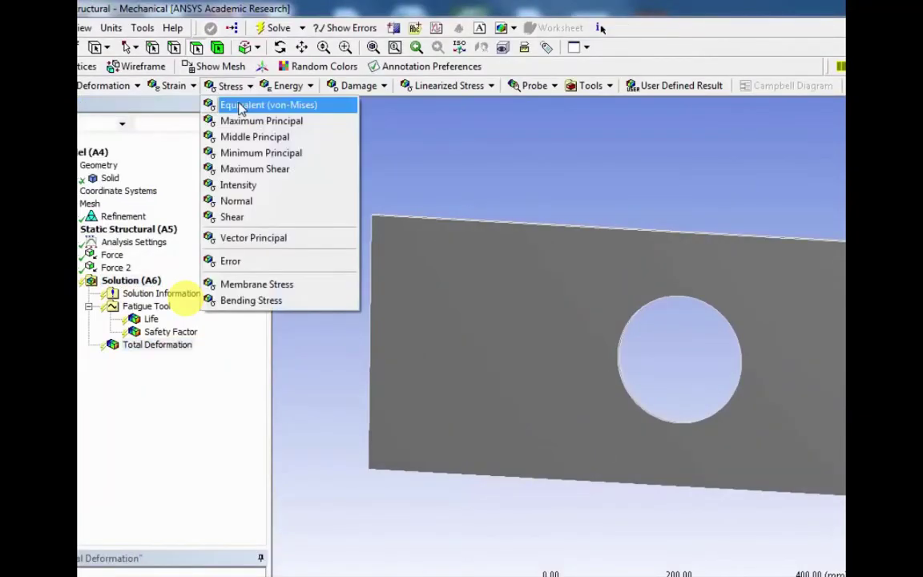
{"action": "left_click", "coordinate": [241, 107]}
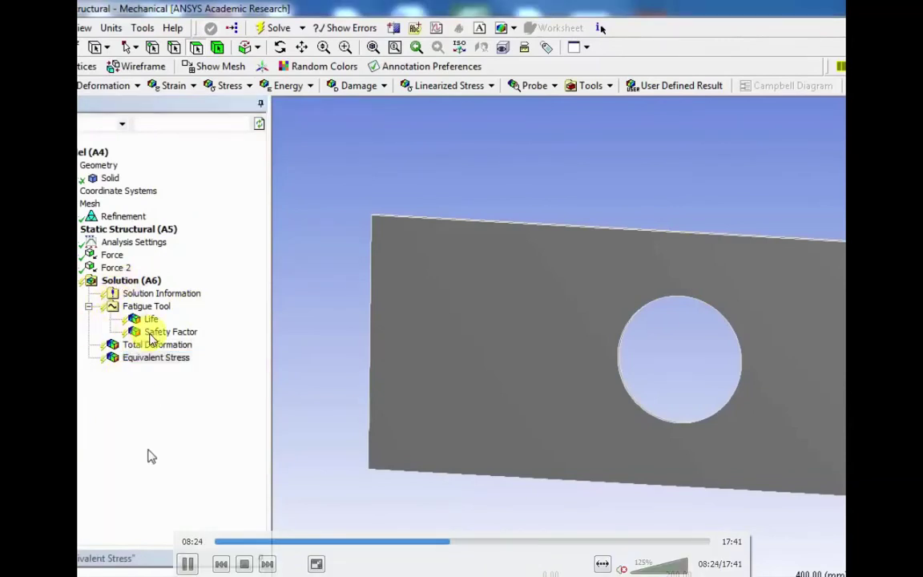
{"action": "left_click", "coordinate": [149, 375]}
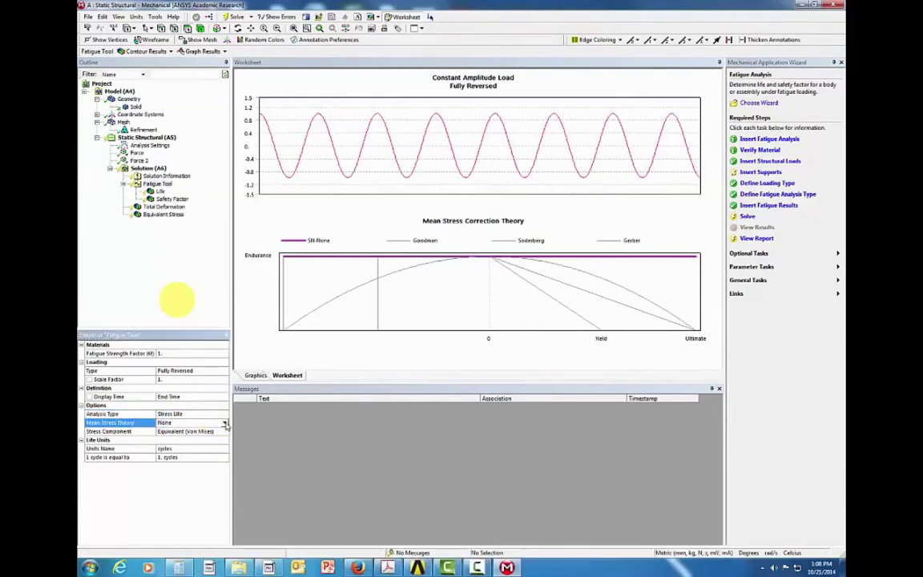
- Skip the video forward and back to the Fatigue Tool with Mean Stress Theory set to Goodman
{"action": "key", "text": "Right"}
{"action": "key", "text": "Right"}
{"action": "key", "text": "Right"}
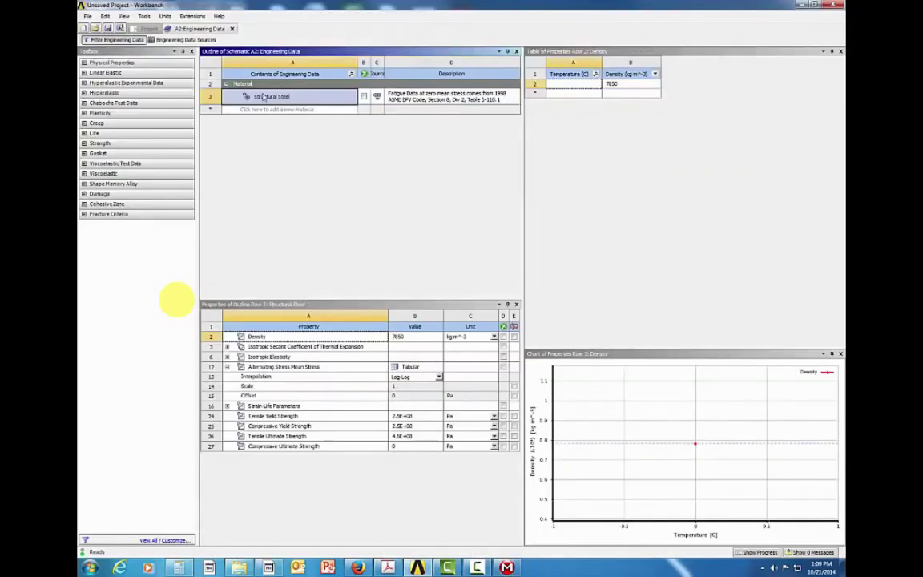
{"action": "key", "text": "Left"}
{"action": "key", "text": "Left"}
{"action": "key", "text": "Left"}
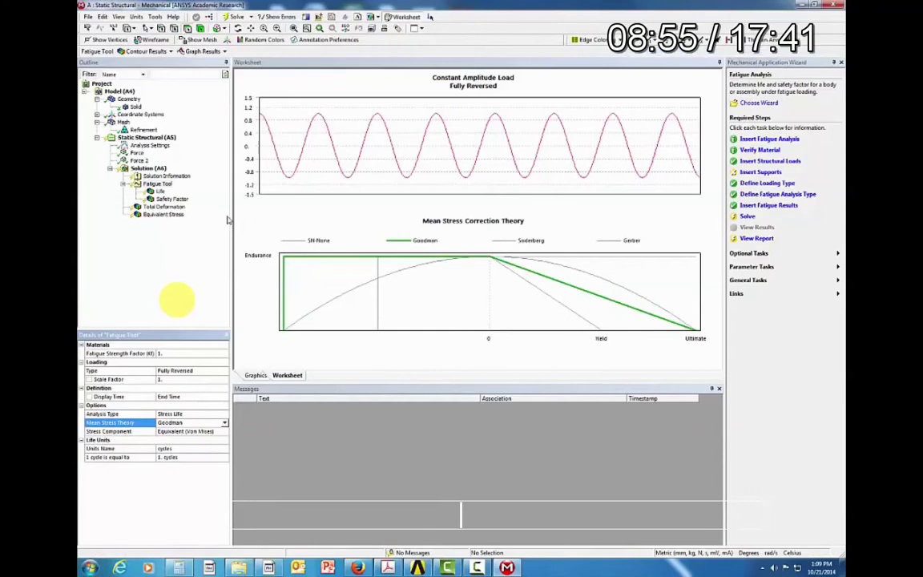
- Show Structural Steel's Alternating Stress Mean Stress data in Workbench's Engineering Data and set its interpolation to Semi-Log
{"action": "mouse_move", "coordinate": [181, 245]}
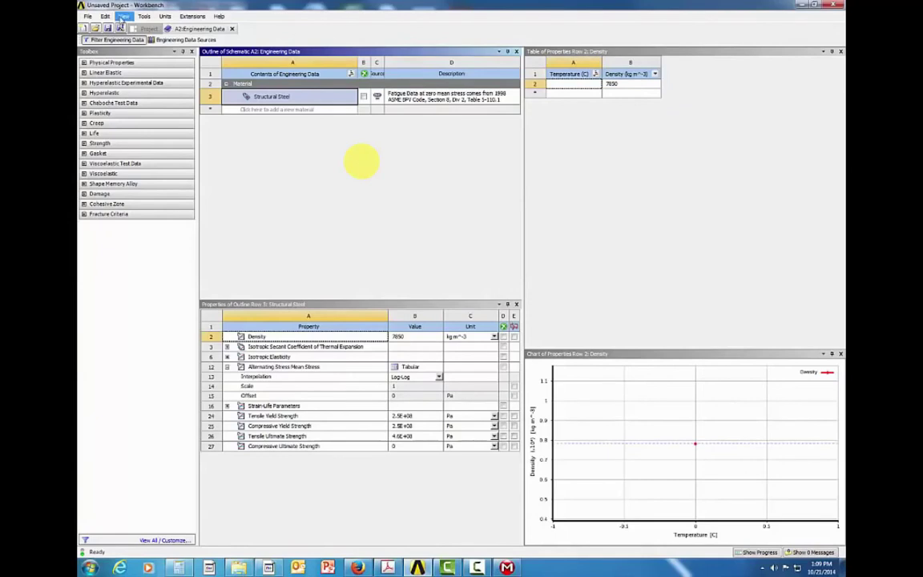
{"action": "left_click", "coordinate": [122, 17]}
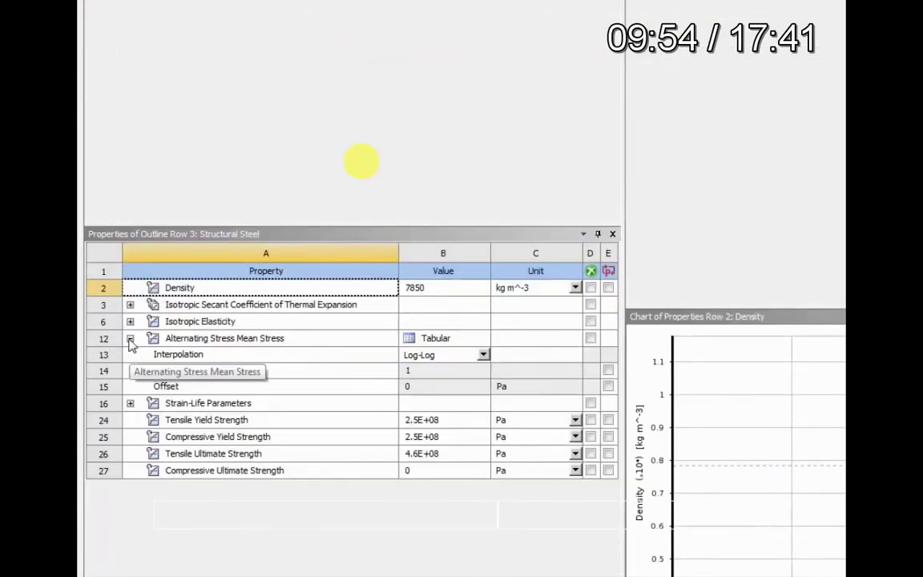
{"action": "left_click", "coordinate": [227, 367]}
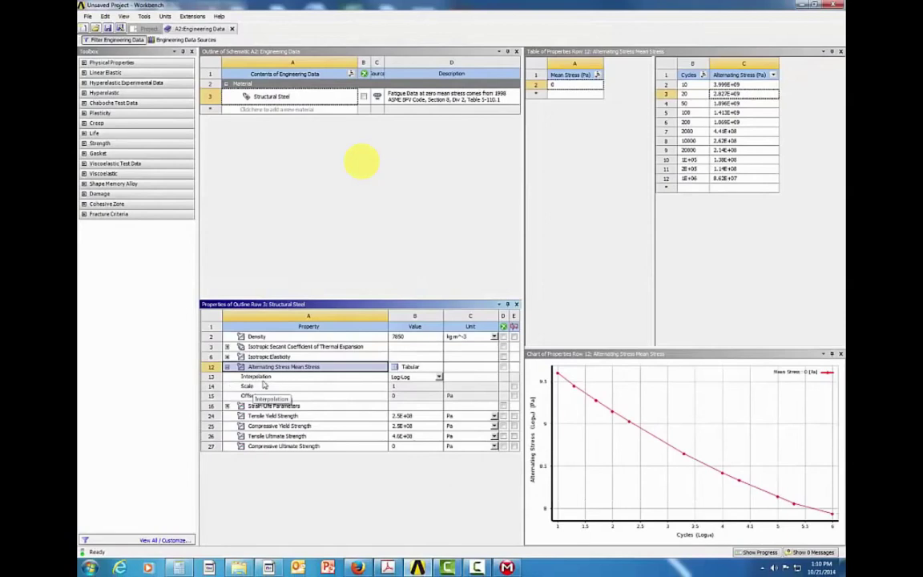
{"action": "left_click", "coordinate": [439, 377]}
{"action": "left_click", "coordinate": [412, 396]}
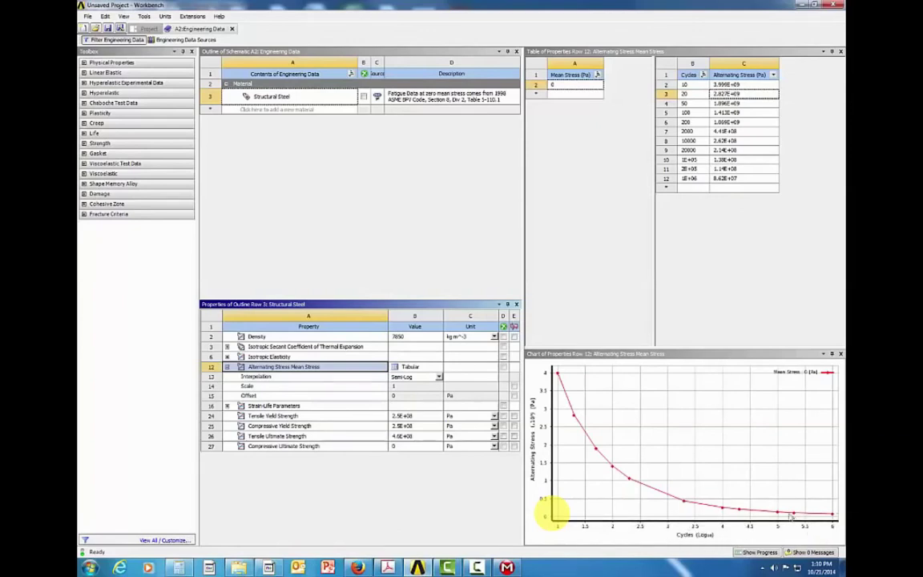
- Change the alternating stress unit in the S-N table to MPa
{"action": "left_click", "coordinate": [719, 182]}
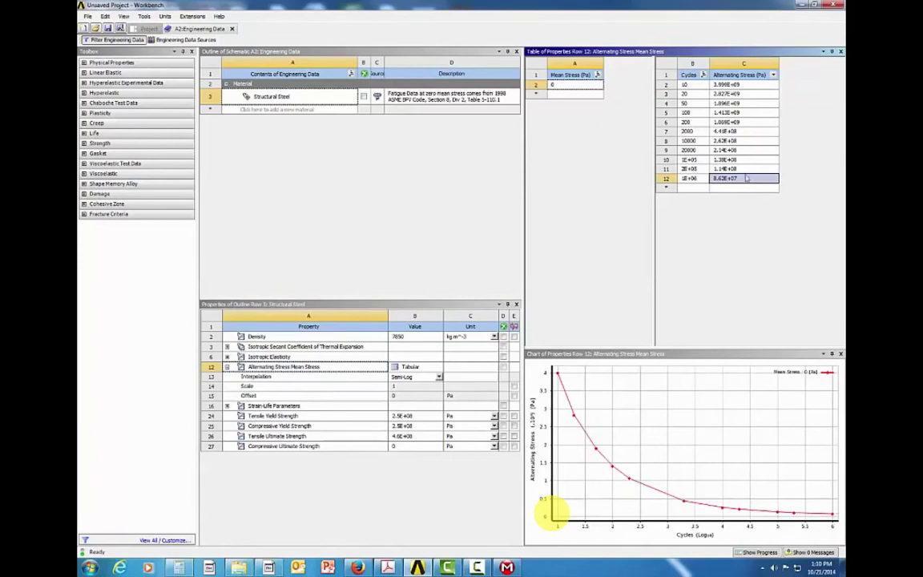
{"action": "left_click", "coordinate": [773, 76]}
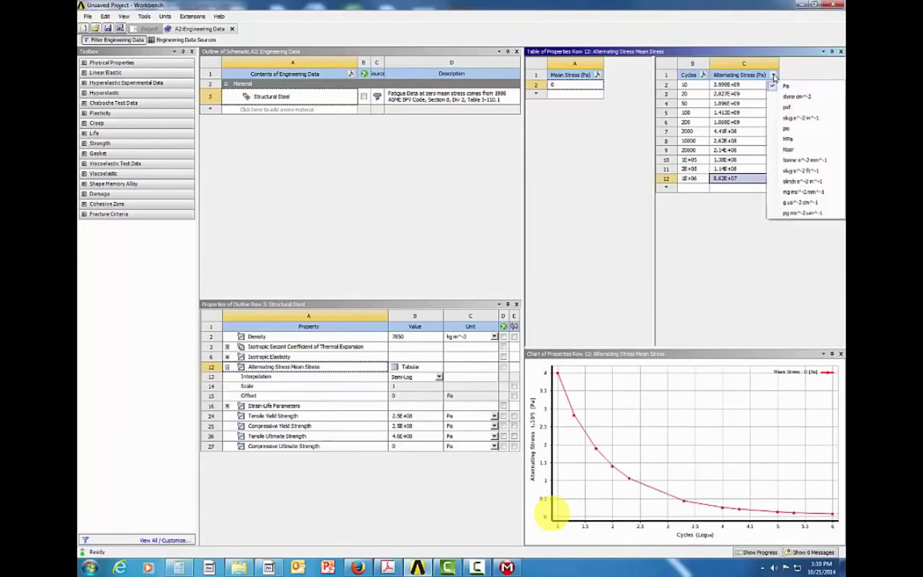
{"action": "left_click", "coordinate": [787, 140]}
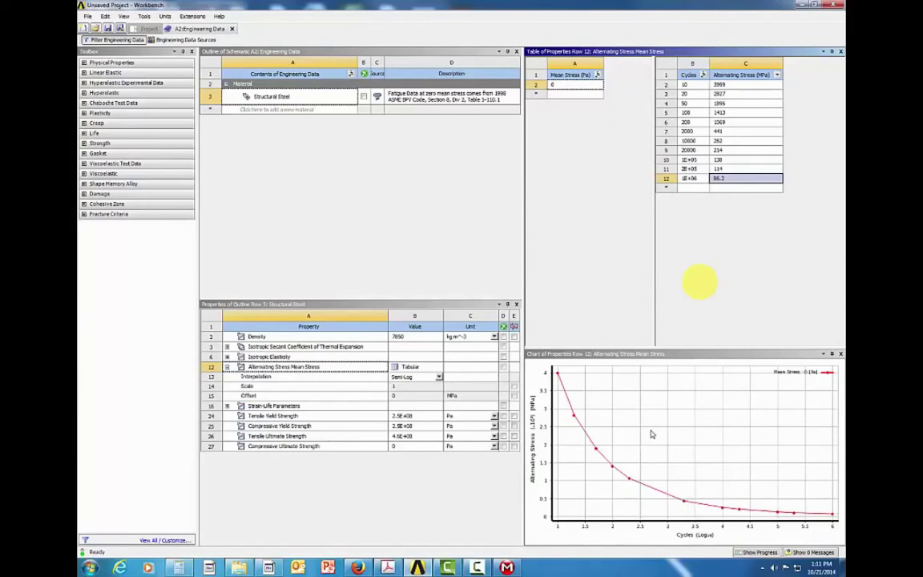
- Skip the video ahead from the alternating stress curve to the running solution in Mechanical
{"action": "key", "text": "Right"}
{"action": "key", "text": "Right"}
{"action": "key", "text": "Right"}
{"action": "key", "text": "Right"}
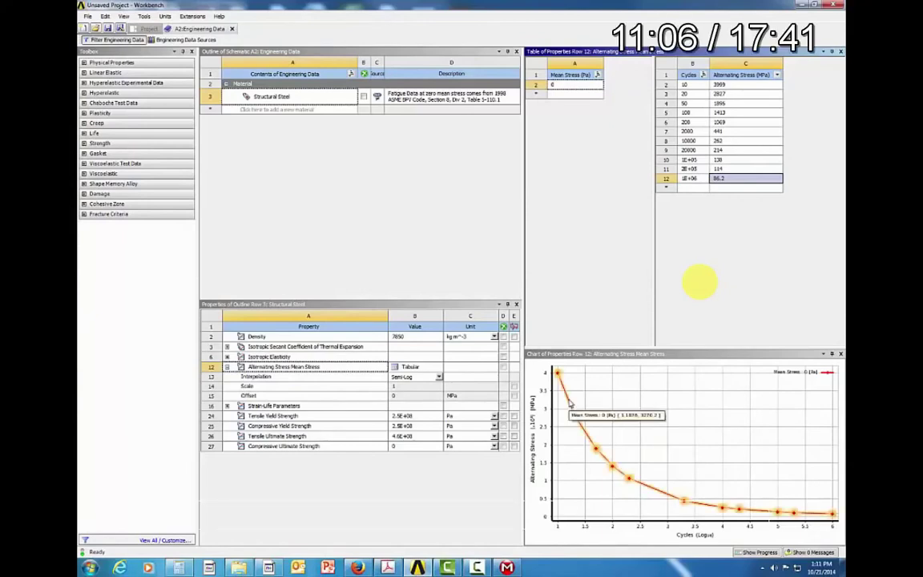
{"action": "key", "text": "Right"}
{"action": "key", "text": "Right"}
{"action": "key", "text": "Right"}
{"action": "key", "text": "Right"}
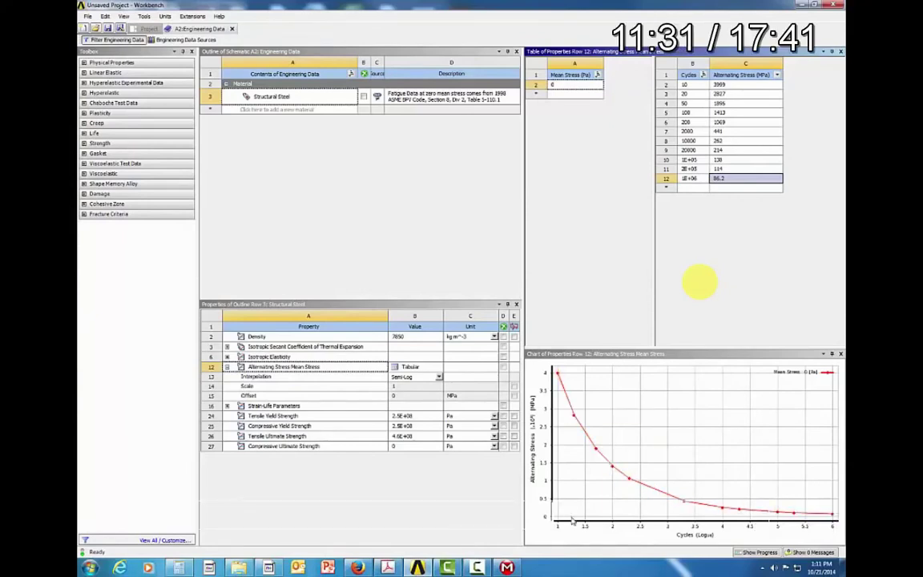
{"action": "key", "text": "Right"}
{"action": "key", "text": "Right"}
{"action": "key", "text": "Right"}
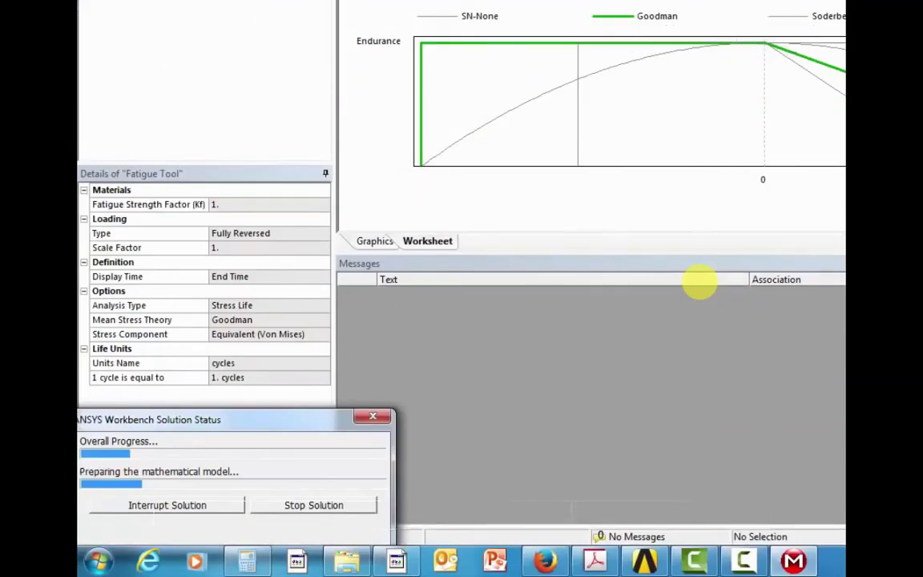
- Rewind the video to the start of the solve and skip ahead to the completed solution
{"action": "key", "text": "Left"}
{"action": "key", "text": "Left"}
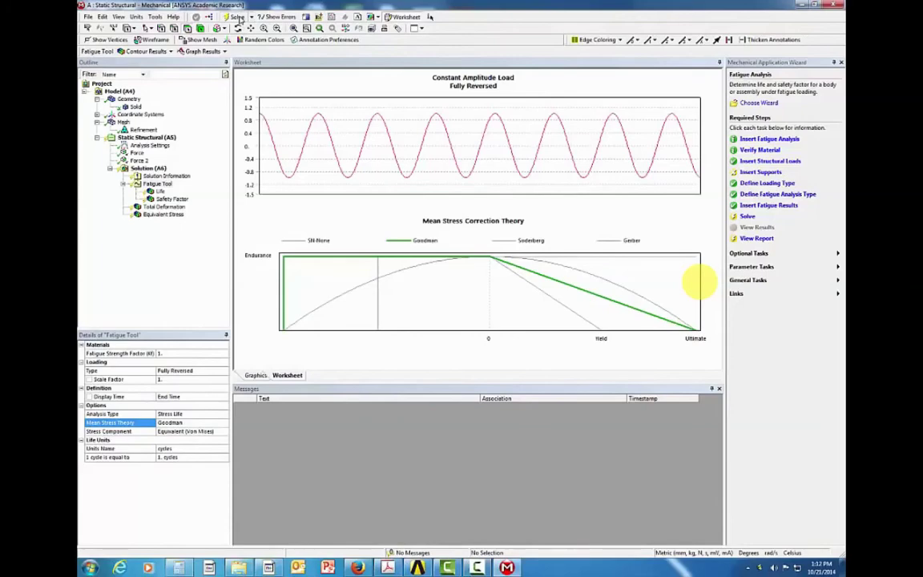
{"action": "key", "text": "Right"}
{"action": "key", "text": "Right"}
{"action": "key", "text": "Right"}
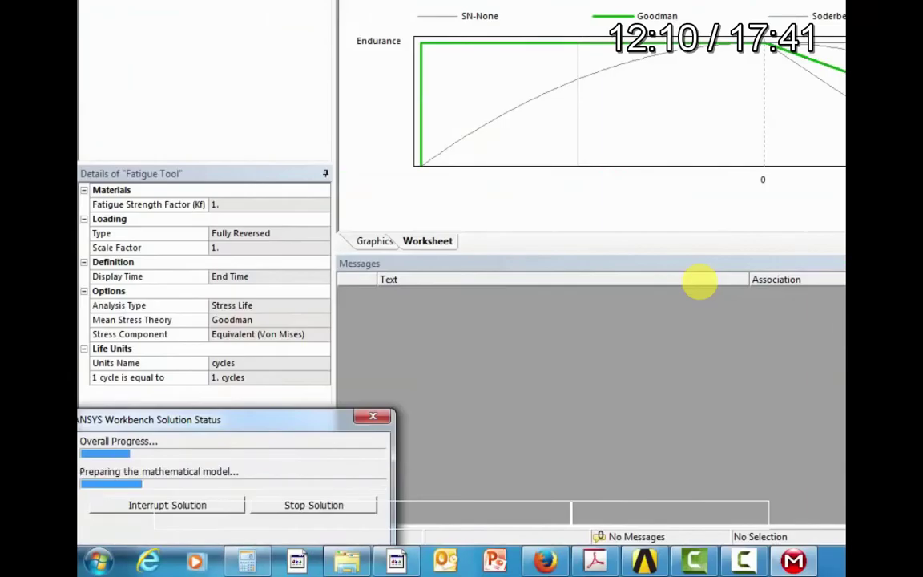
{"action": "key", "text": "Right"}
{"action": "key", "text": "Right"}
{"action": "key", "text": "Right"}
{"action": "key", "text": "Right"}
{"action": "key", "text": "Right"}
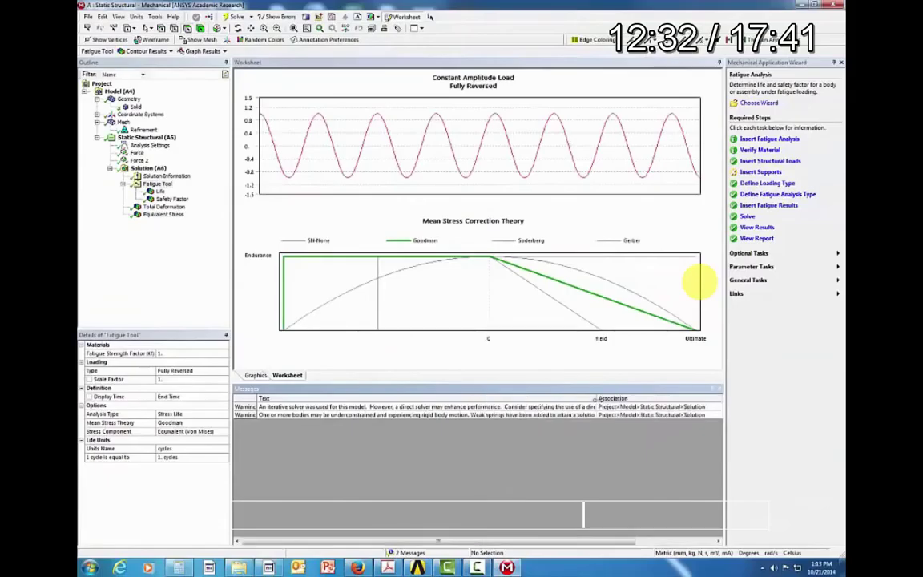
- Skip the video ahead to the plate geometry view and mark the force directions at the plate ends and the hole's edges
{"action": "key", "text": "Right"}
{"action": "key", "text": "Right"}
{"action": "key", "text": "Right"}
{"action": "key", "text": "Right"}
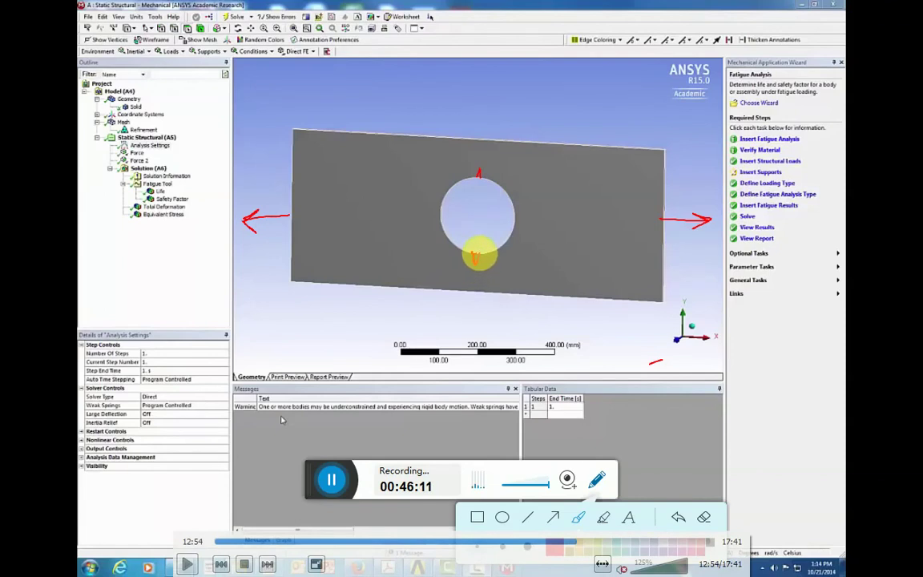
{"action": "mouse_move", "coordinate": [497, 249]}
{"action": "left_mouse_down"}
{"action": "mouse_move", "coordinate": [510, 196]}
{"action": "mouse_move", "coordinate": [477, 175]}
{"action": "mouse_move", "coordinate": [452, 191]}
{"action": "mouse_move", "coordinate": [439, 225]}
{"action": "mouse_move", "coordinate": [477, 265]}
{"action": "left_mouse_up"}
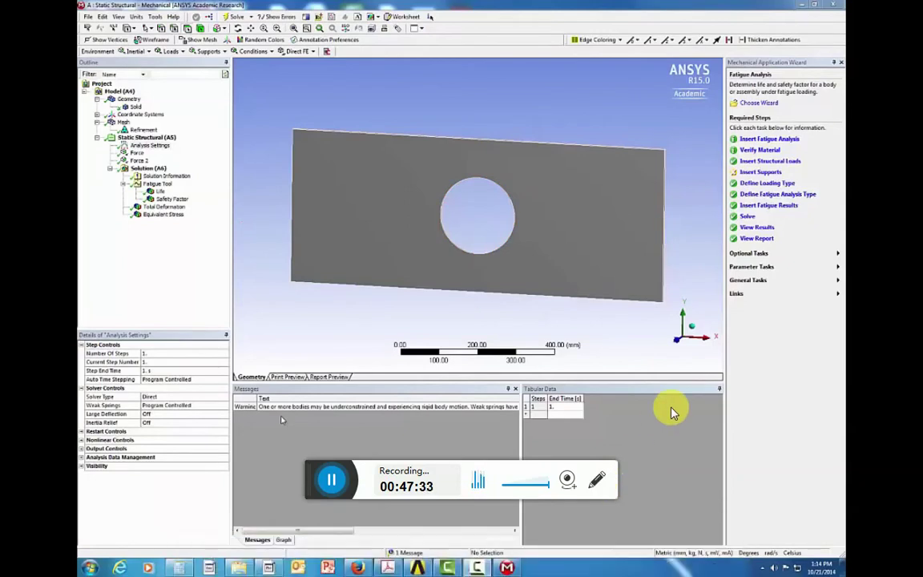
{"action": "key", "text": "space"}
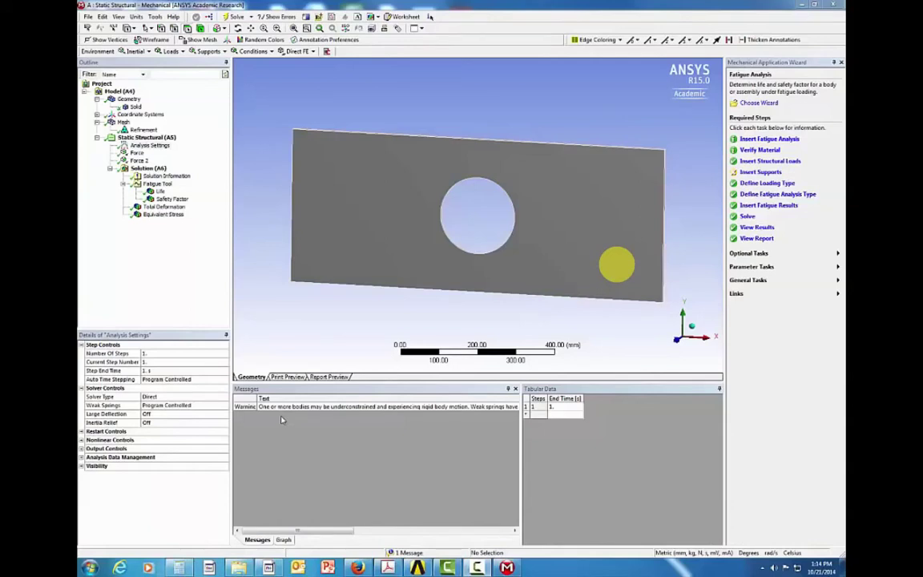
- Sketch an S-N curve with axes in red brush beside the plate and label its endurance limit "86.2 MPa = σe"
{"action": "left_click", "coordinate": [596, 489]}
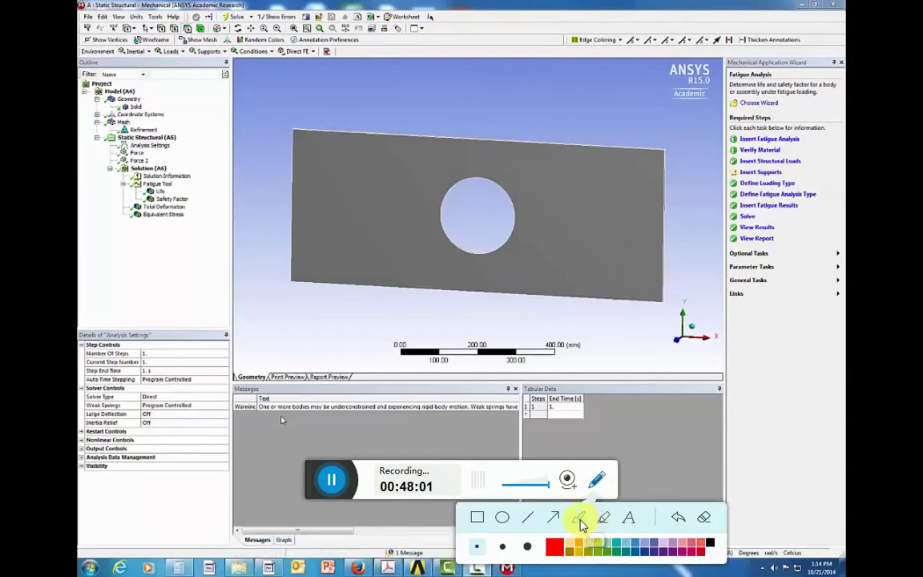
{"action": "left_click", "coordinate": [580, 519]}
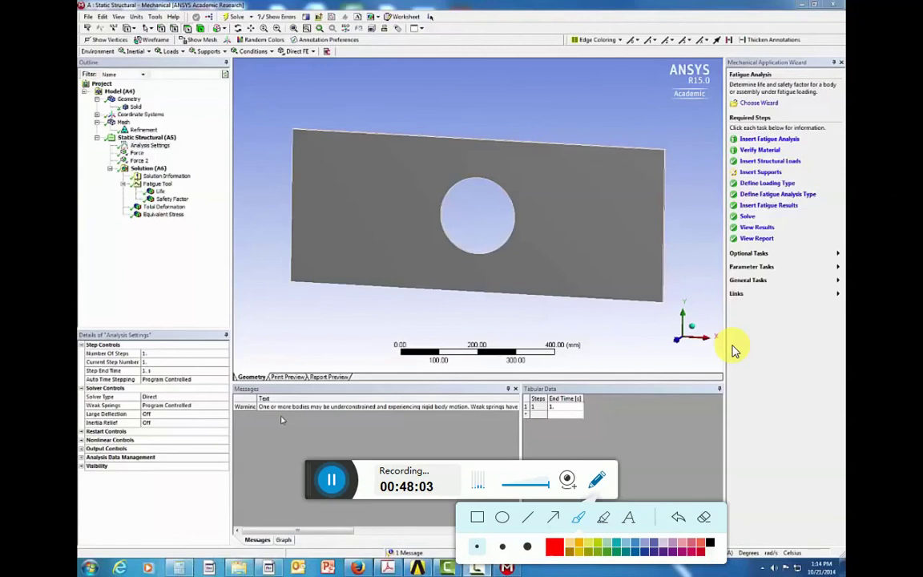
{"action": "mouse_move", "coordinate": [693, 303]}
{"action": "left_mouse_down"}
{"action": "mouse_move", "coordinate": [691, 485]}
{"action": "mouse_move", "coordinate": [846, 483]}
{"action": "left_mouse_up"}
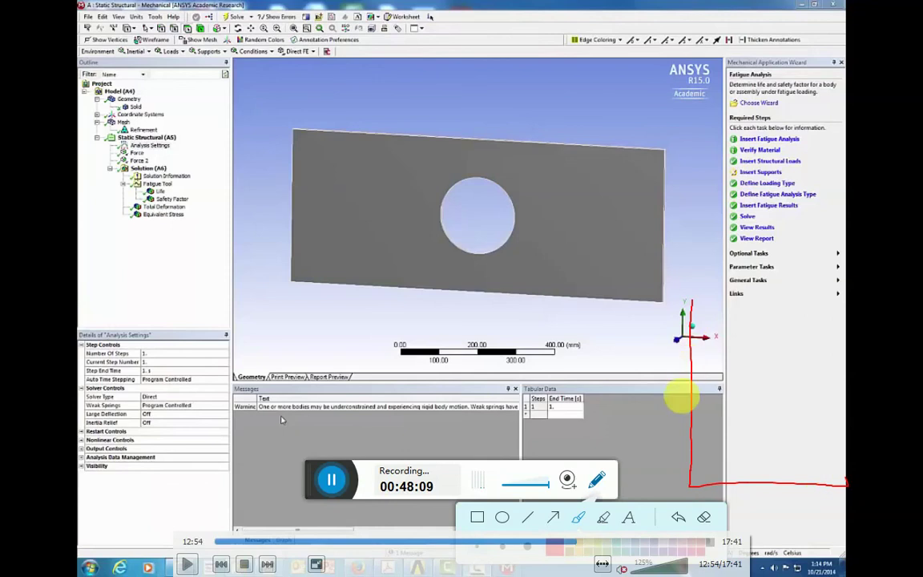
{"action": "mouse_move", "coordinate": [710, 316]}
{"action": "left_mouse_down"}
{"action": "mouse_move", "coordinate": [710, 371]}
{"action": "mouse_move", "coordinate": [810, 438]}
{"action": "mouse_move", "coordinate": [791, 435]}
{"action": "mouse_move", "coordinate": [816, 435]}
{"action": "mouse_move", "coordinate": [726, 434]}
{"action": "left_mouse_up"}
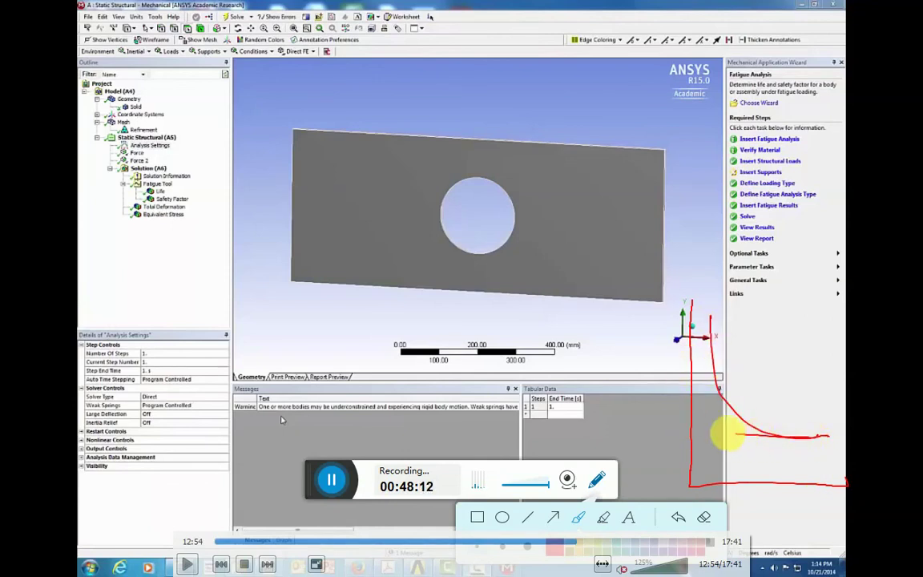
{"action": "mouse_move", "coordinate": [669, 415]}
{"action": "left_mouse_down"}
{"action": "mouse_move", "coordinate": [651, 437]}
{"action": "mouse_move", "coordinate": [695, 431]}
{"action": "left_mouse_up"}
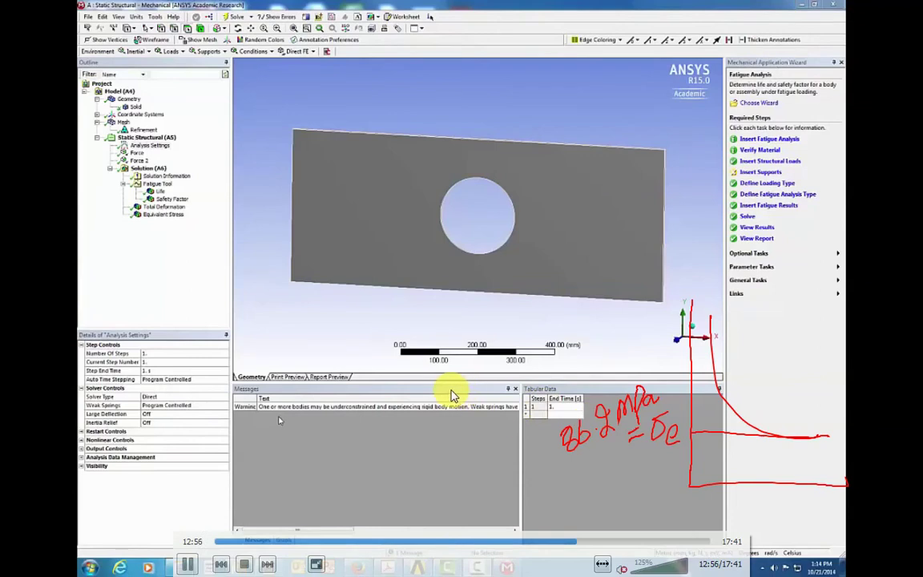
- Skip the video ahead to the solved results, rewinding to review the total deformation before examining the equivalent stress around the hole
{"action": "key", "text": "Right"}
{"action": "key", "text": "Right"}
{"action": "key", "text": "Right"}
{"action": "key", "text": "Right"}
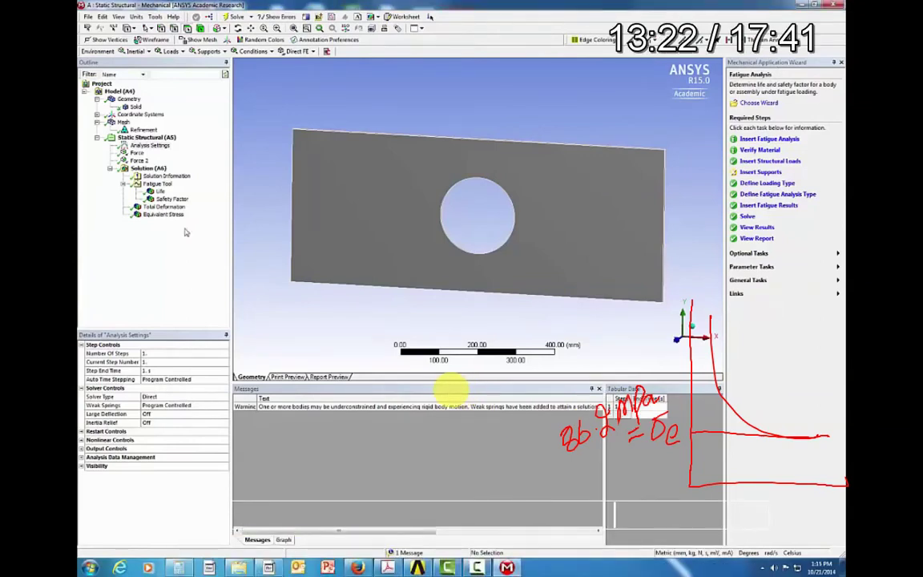
{"action": "key", "text": "Right"}
{"action": "key", "text": "Right"}
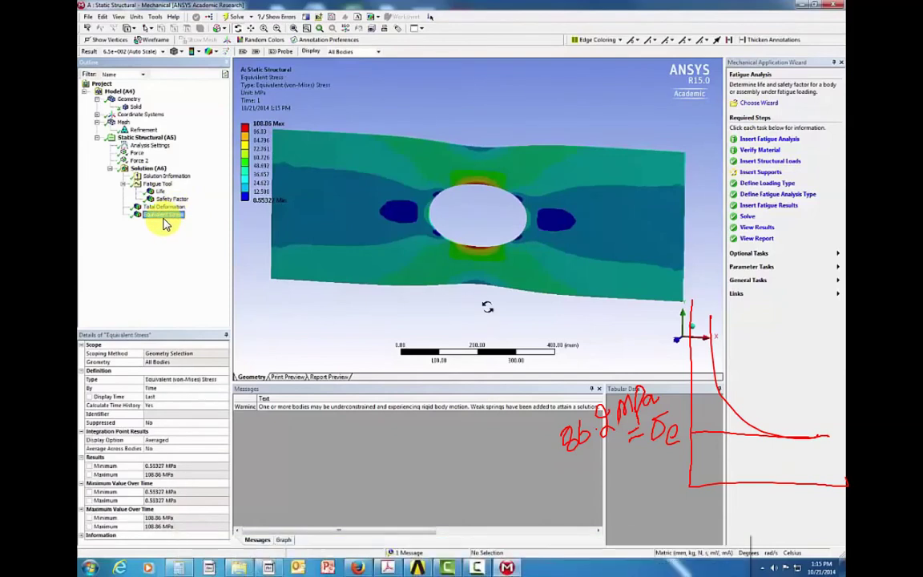
{"action": "key", "text": "Left"}
{"action": "key", "text": "Left"}
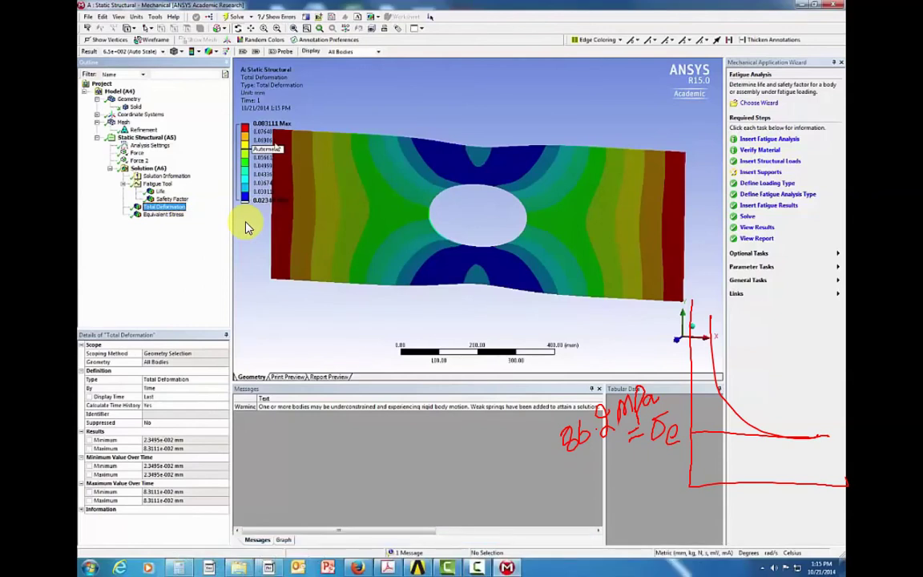
{"action": "key", "text": "Right"}
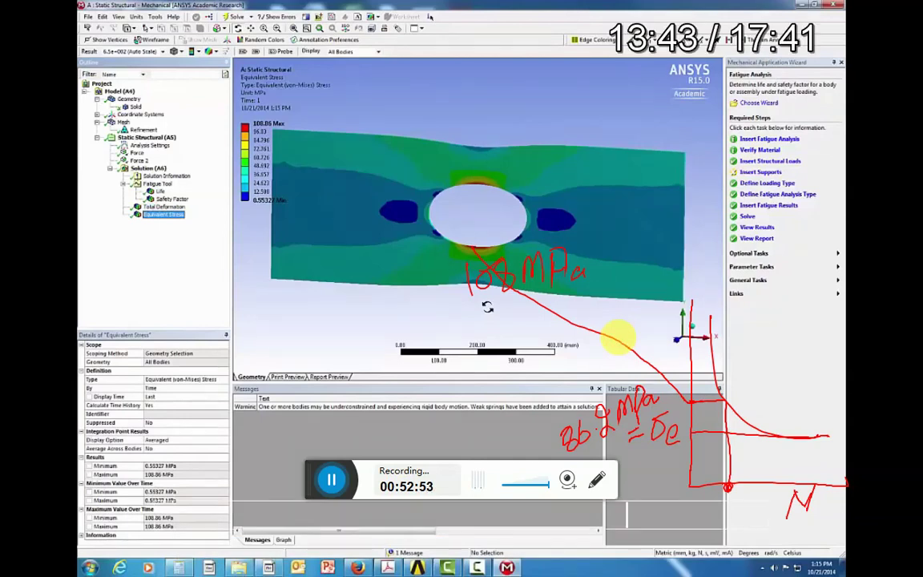
- Display the fatigue Life result and examine the plate's minimum life in cycles
{"action": "left_click", "coordinate": [159, 191]}
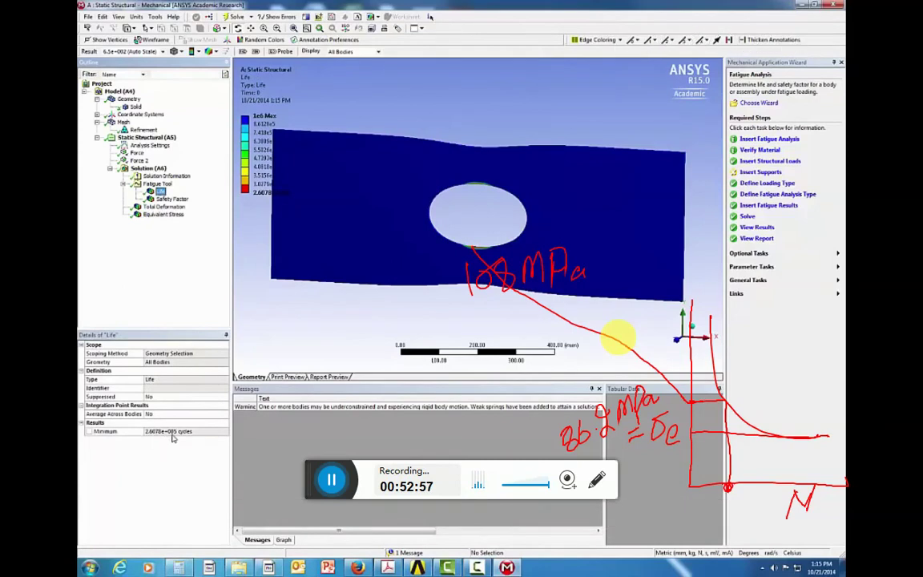
{"action": "mouse_move", "coordinate": [262, 433]}
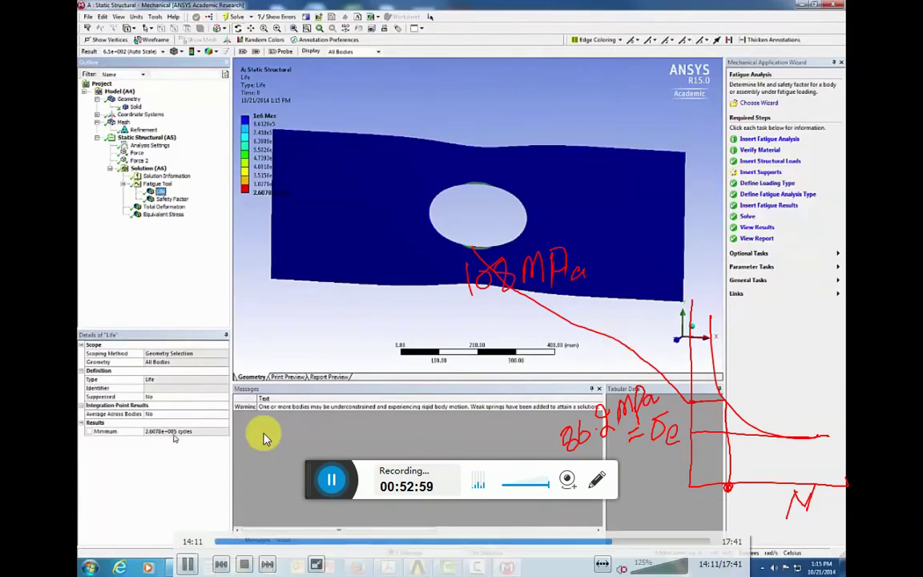